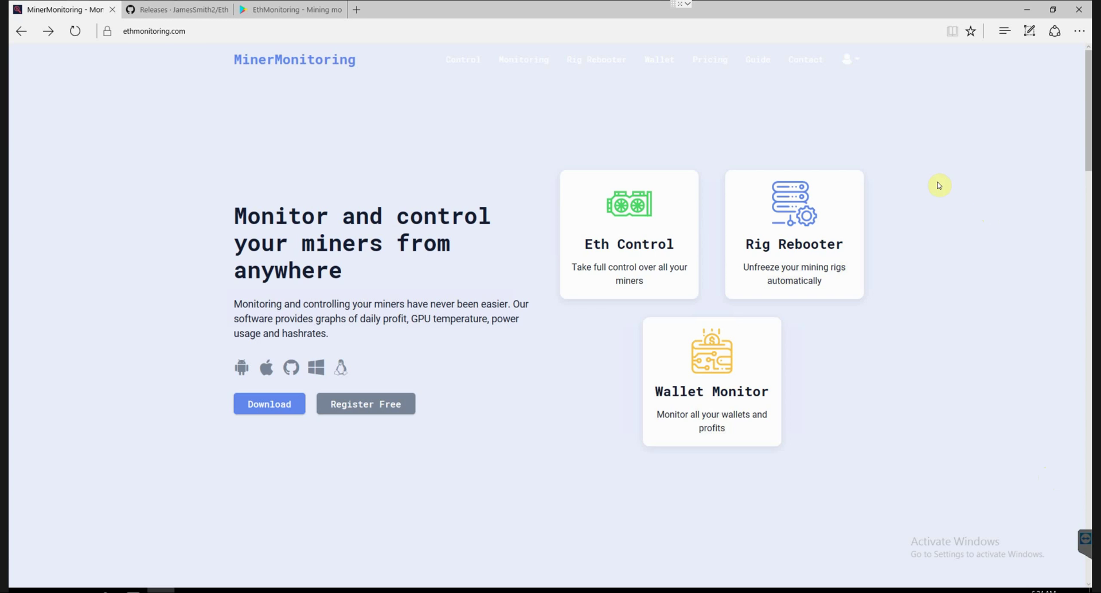
Enter the account's miners dashboard and read through the EthMonitoring setup guide down to the offline troubleshooting section.
{"action": "left_click", "coordinate": [854, 61]}
{"action": "left_click", "coordinate": [817, 89]}
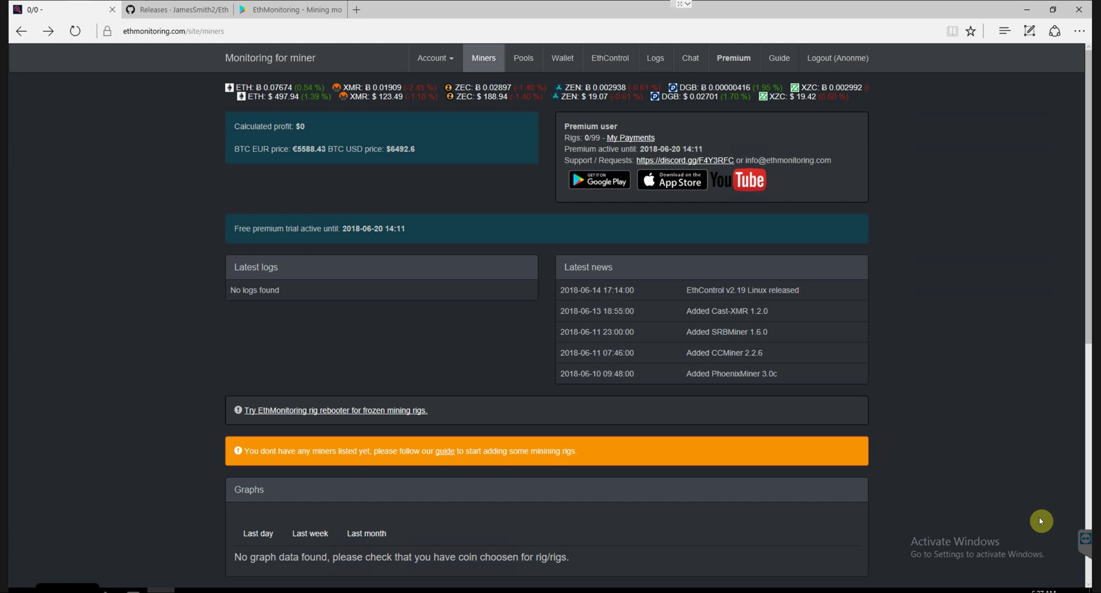
{"action": "left_click", "coordinate": [781, 58]}
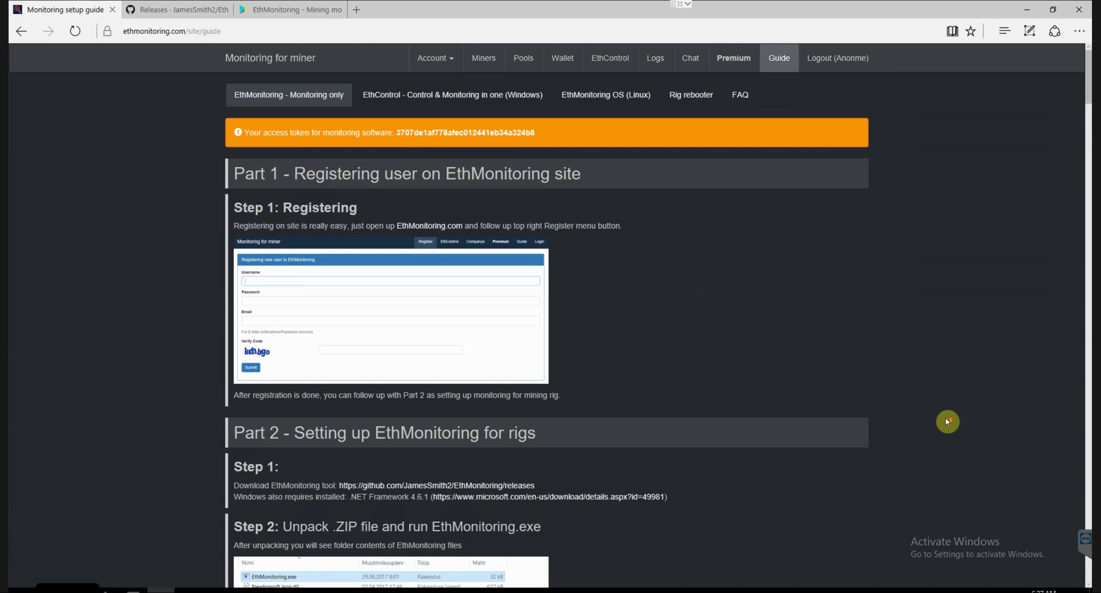
{"action": "scroll", "coordinate": [947, 421], "scroll_direction": "down", "scroll_amount": 8}
{"action": "scroll", "coordinate": [946, 422], "scroll_direction": "down", "scroll_amount": 6}
{"action": "scroll", "coordinate": [947, 421], "scroll_direction": "down", "scroll_amount": 6}
{"action": "scroll", "coordinate": [946, 421], "scroll_direction": "down", "scroll_amount": 6}
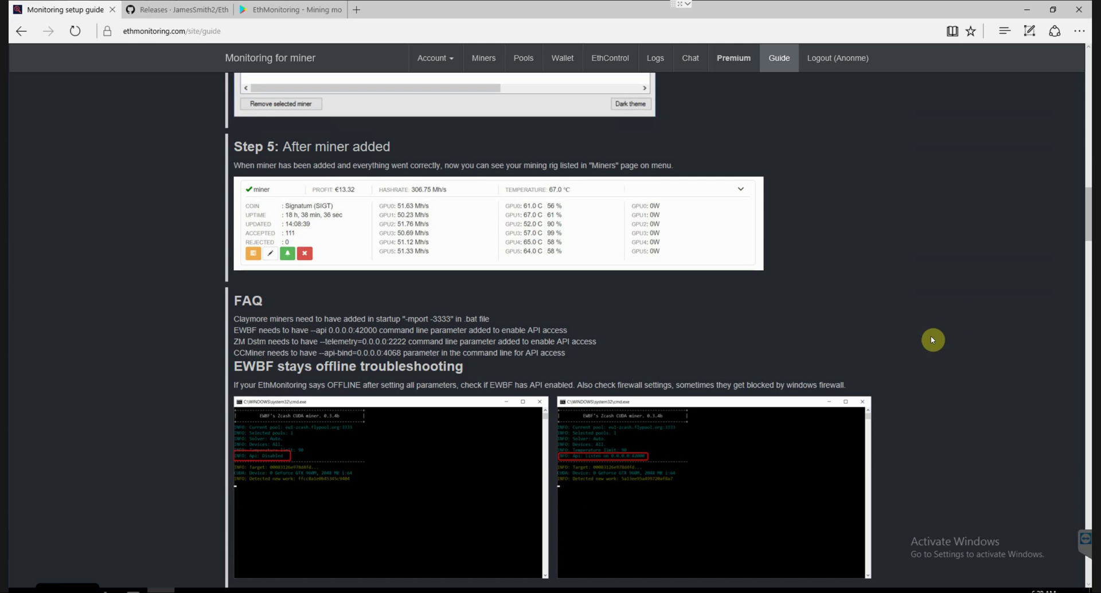
{"action": "scroll", "coordinate": [935, 339], "scroll_direction": "up", "scroll_amount": 1}
{"action": "scroll", "coordinate": [942, 343], "scroll_direction": "up", "scroll_amount": 2}
{"action": "scroll", "coordinate": [941, 344], "scroll_direction": "up", "scroll_amount": 13}
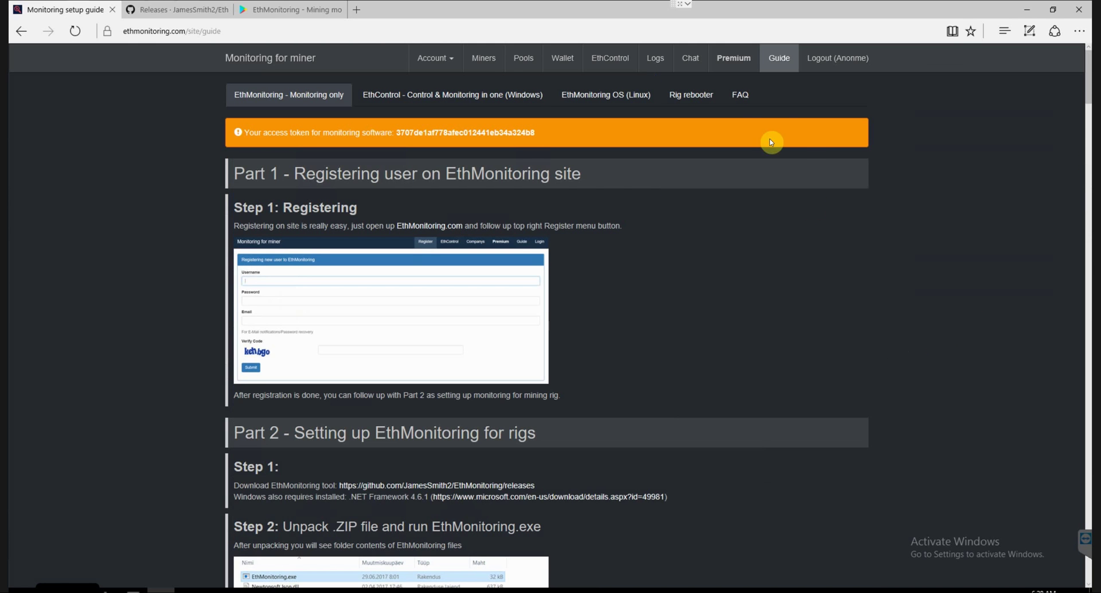
Review the premium ordering page, including its payment methods, notification types and supported pools.
{"action": "left_click", "coordinate": [739, 64]}
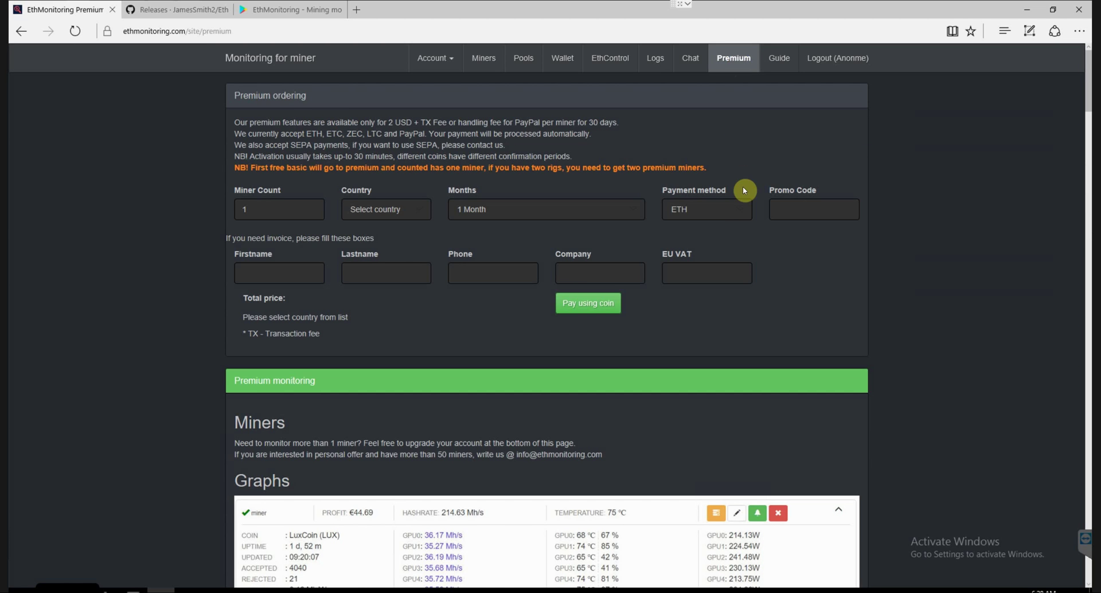
{"action": "left_click", "coordinate": [743, 211]}
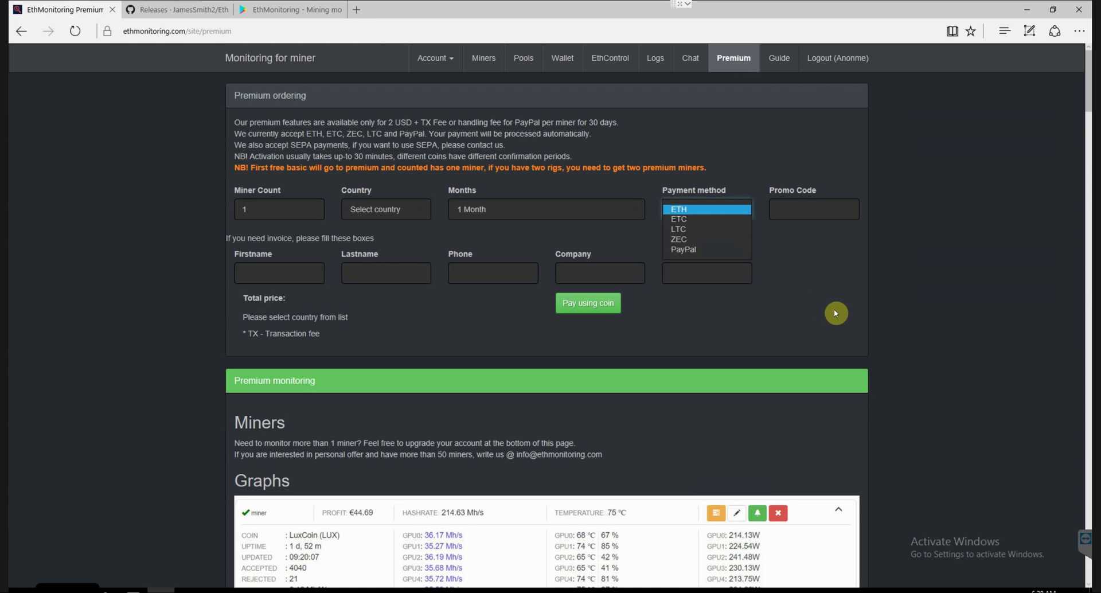
{"action": "left_click", "coordinate": [912, 314]}
{"action": "scroll", "coordinate": [912, 314], "scroll_direction": "down", "scroll_amount": 4}
{"action": "scroll", "coordinate": [912, 315], "scroll_direction": "down", "scroll_amount": 10}
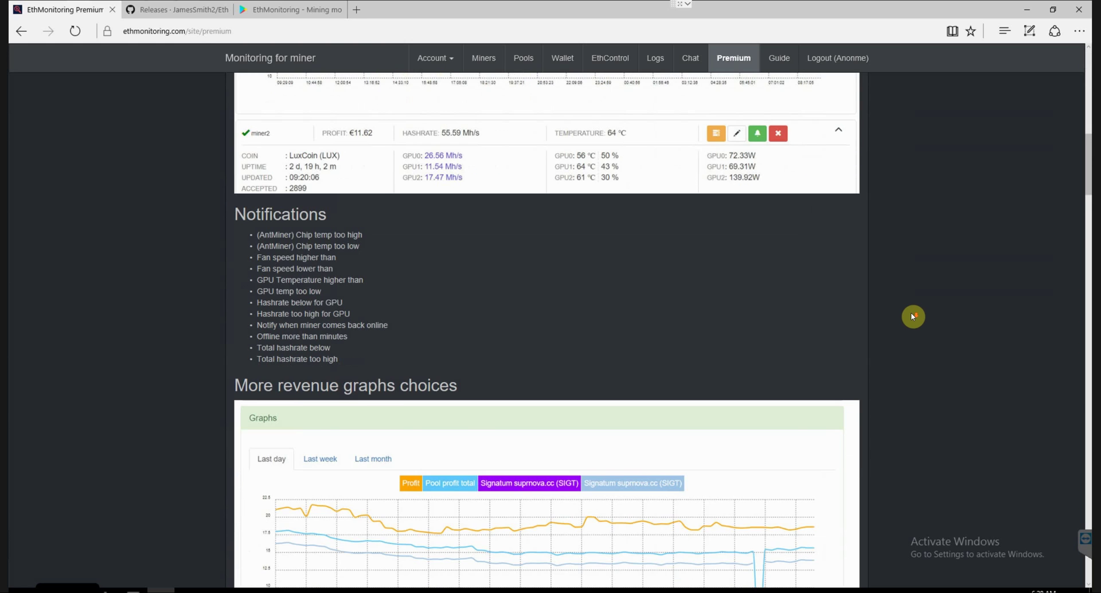
{"action": "scroll", "coordinate": [912, 315], "scroll_direction": "down", "scroll_amount": 6}
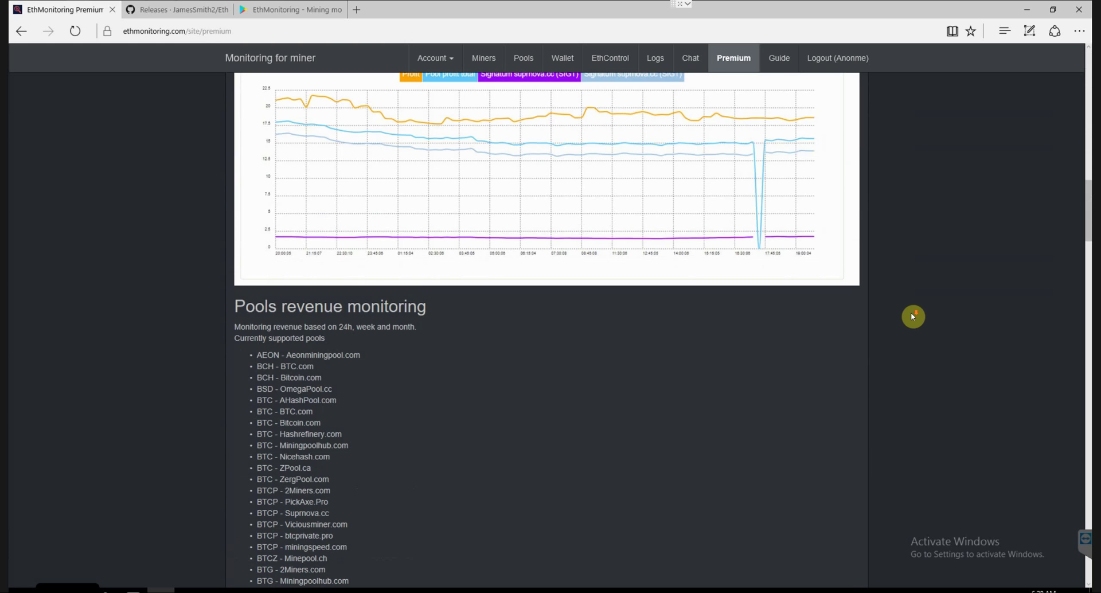
{"action": "scroll", "coordinate": [912, 316], "scroll_direction": "down", "scroll_amount": 2}
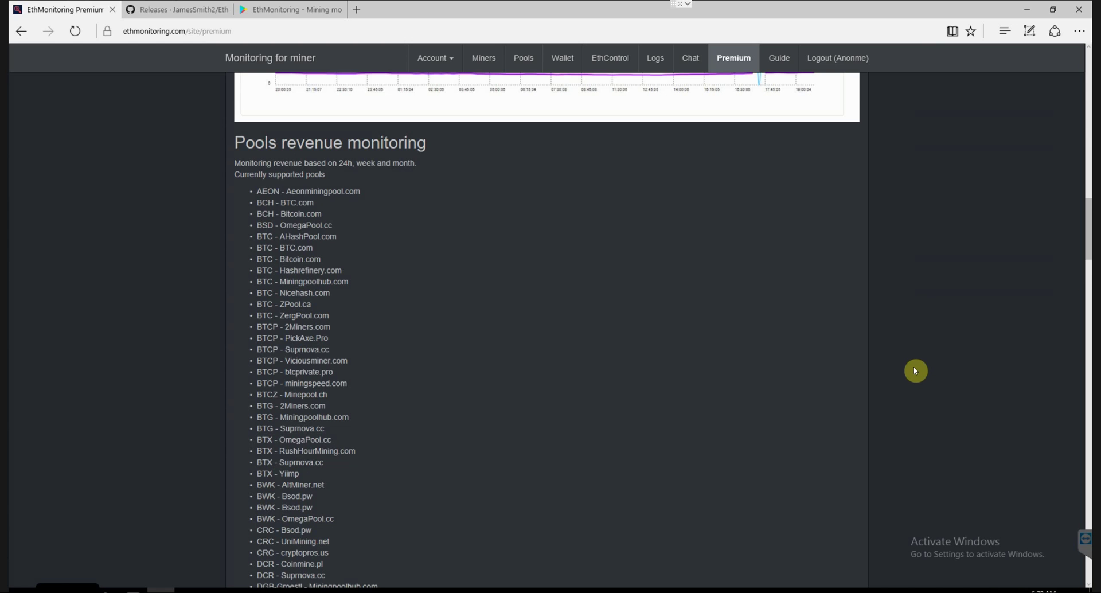
{"action": "scroll", "coordinate": [915, 368], "scroll_direction": "up", "scroll_amount": 1}
{"action": "scroll", "coordinate": [933, 378], "scroll_direction": "up", "scroll_amount": 15}
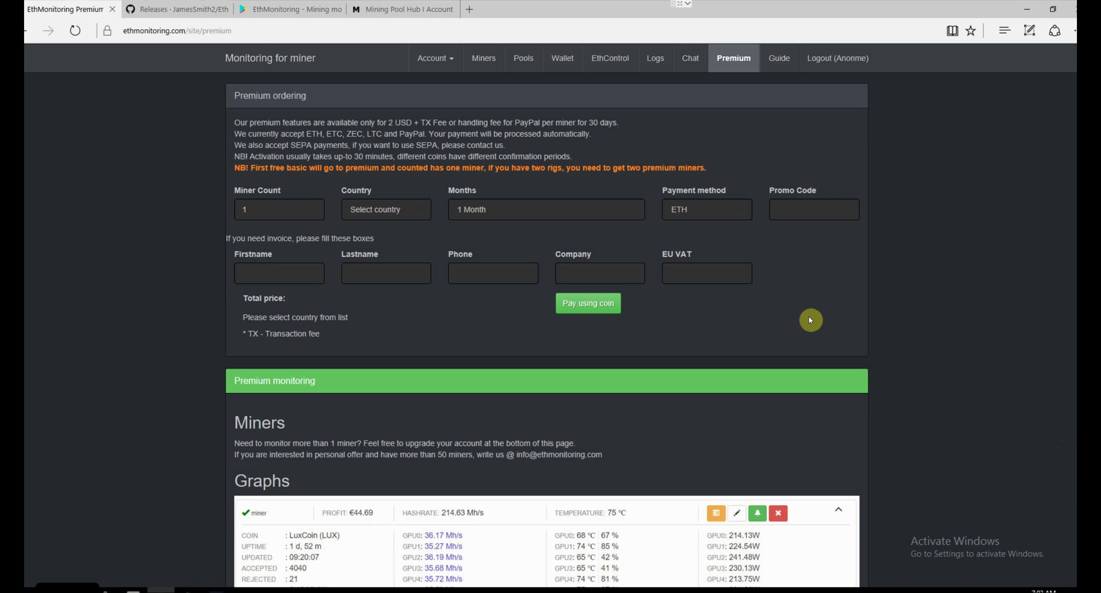
Open the EthControl configs page and check the EthControl downloads on its GitHub releases page.
{"action": "left_click", "coordinate": [606, 64]}
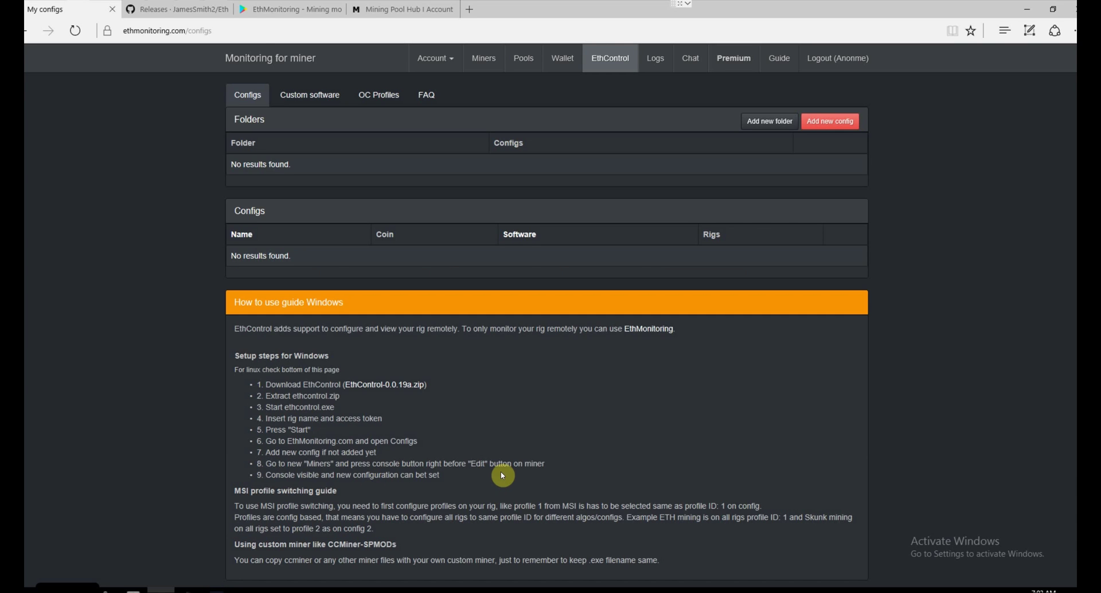
{"action": "left_click", "coordinate": [403, 388]}
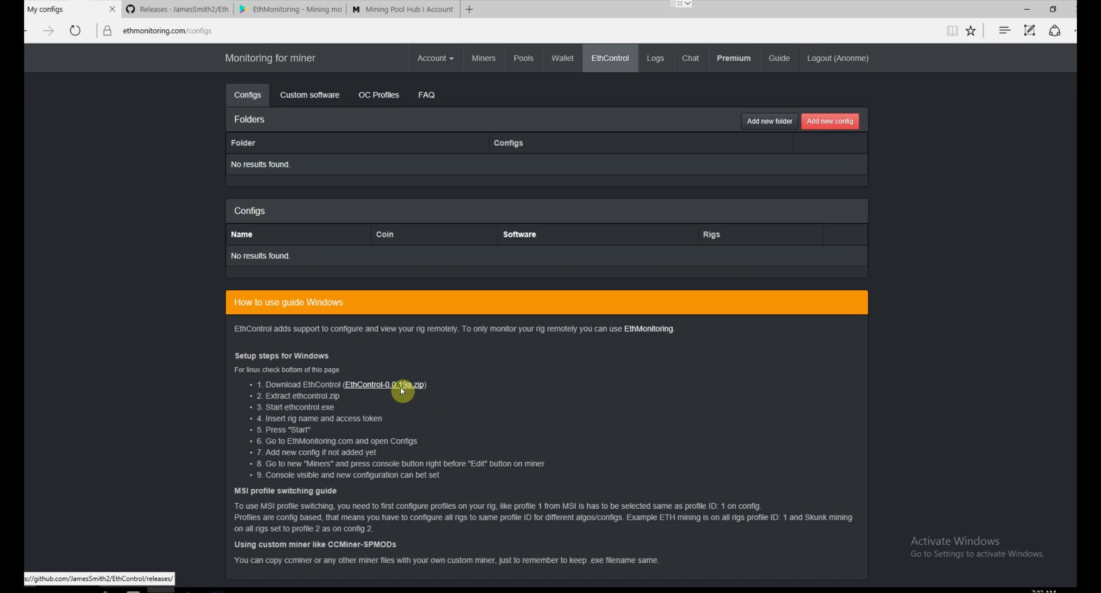
{"action": "left_click", "coordinate": [184, 8]}
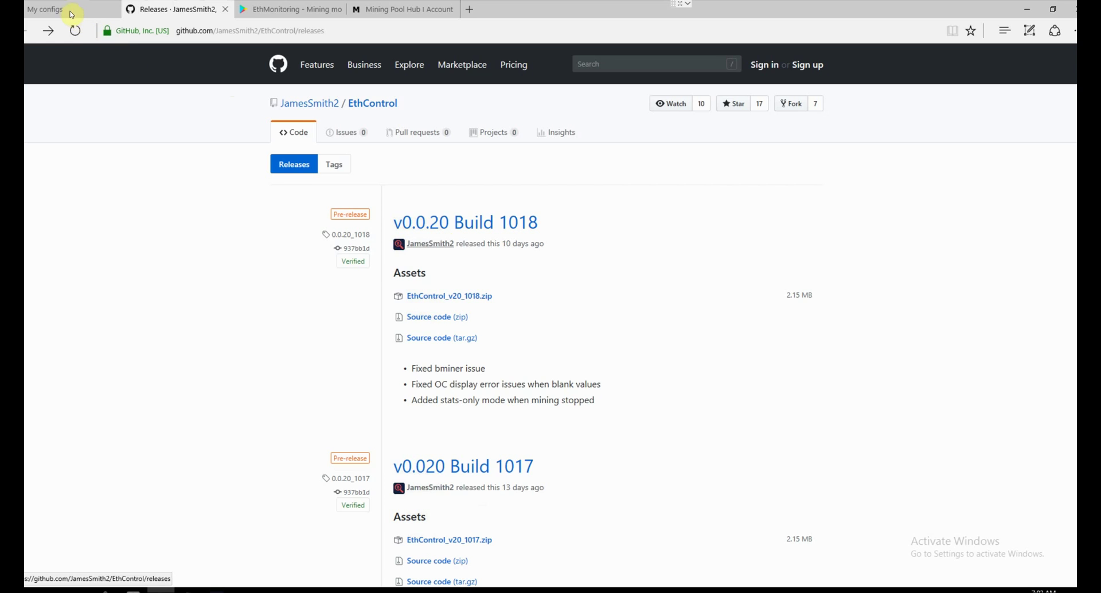
{"action": "left_click", "coordinate": [68, 10]}
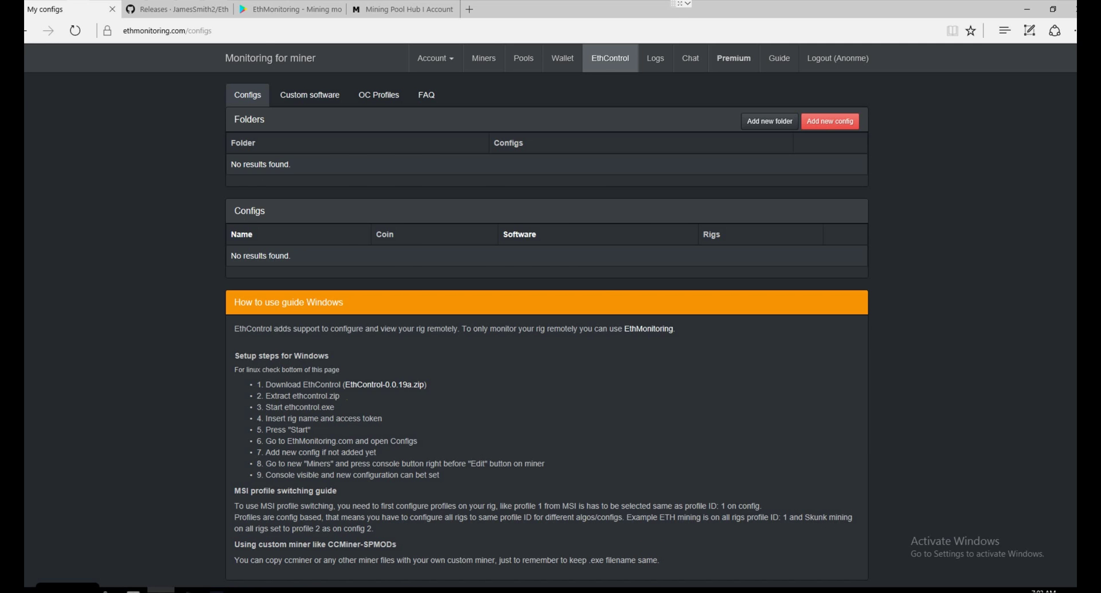
Switch to the EthControl desktop app and set the rig name to Miner03.
{"action": "left_click", "coordinate": [217, 589]}
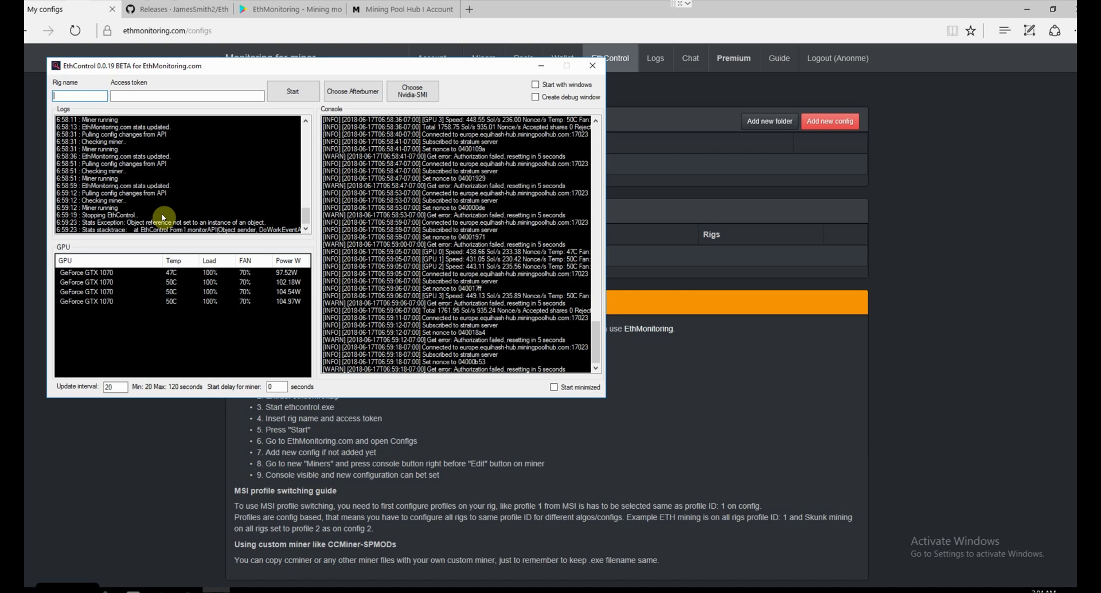
{"action": "left_click", "coordinate": [77, 99]}
{"action": "type", "text": "Miner03"}
{"action": "left_click", "coordinate": [123, 101]}
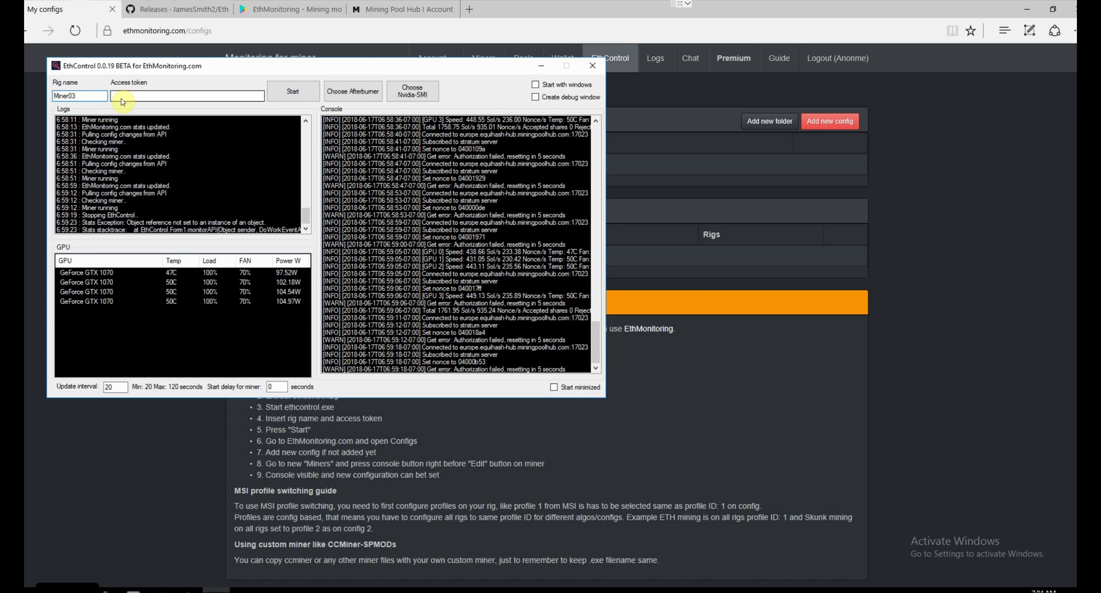
{"action": "left_click", "coordinate": [123, 102]}
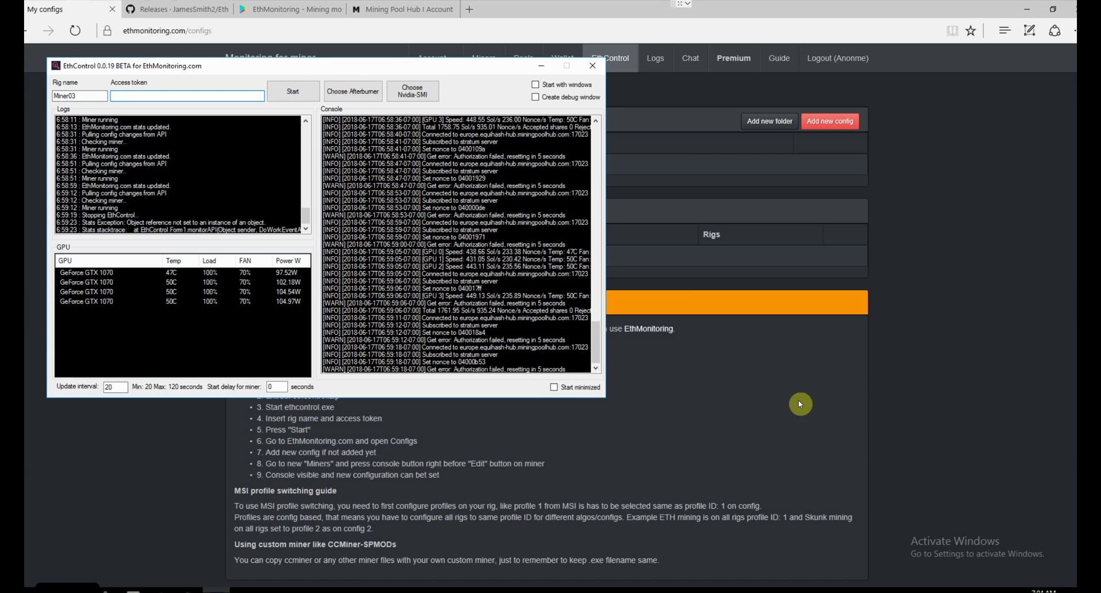
Look up the monitoring access token in the website's account settings and return to the EthControl configs page.
{"action": "left_click", "coordinate": [820, 398]}
{"action": "left_click", "coordinate": [439, 61]}
{"action": "left_click", "coordinate": [410, 84]}
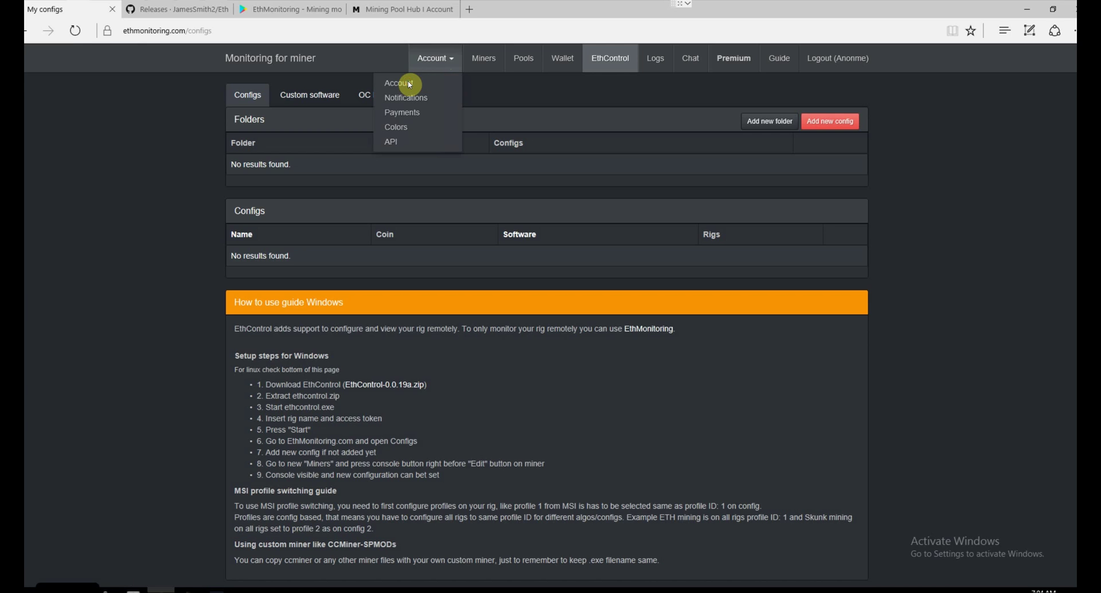
{"action": "left_click", "coordinate": [411, 84]}
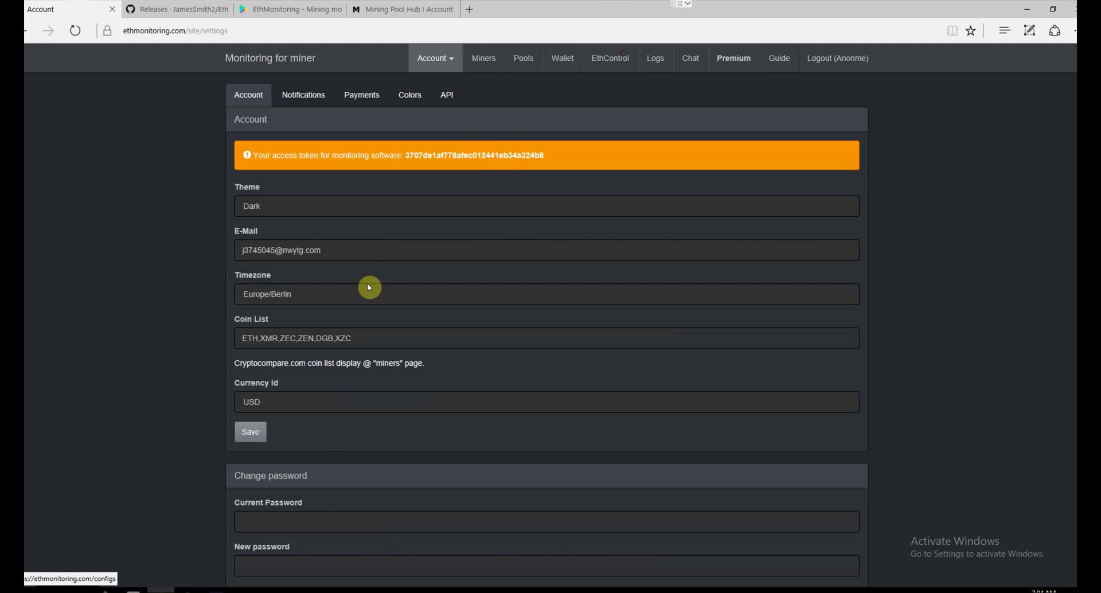
{"action": "left_click", "coordinate": [609, 58]}
Copy the access token from the Notepad notes into EthControl's access token field and start EthControl.
{"action": "key", "text": "alt+Tab"}
{"action": "key", "text": "alt+Tab"}
{"action": "double_click", "coordinate": [125, 109]}
{"action": "key", "text": "ctrl+c"}
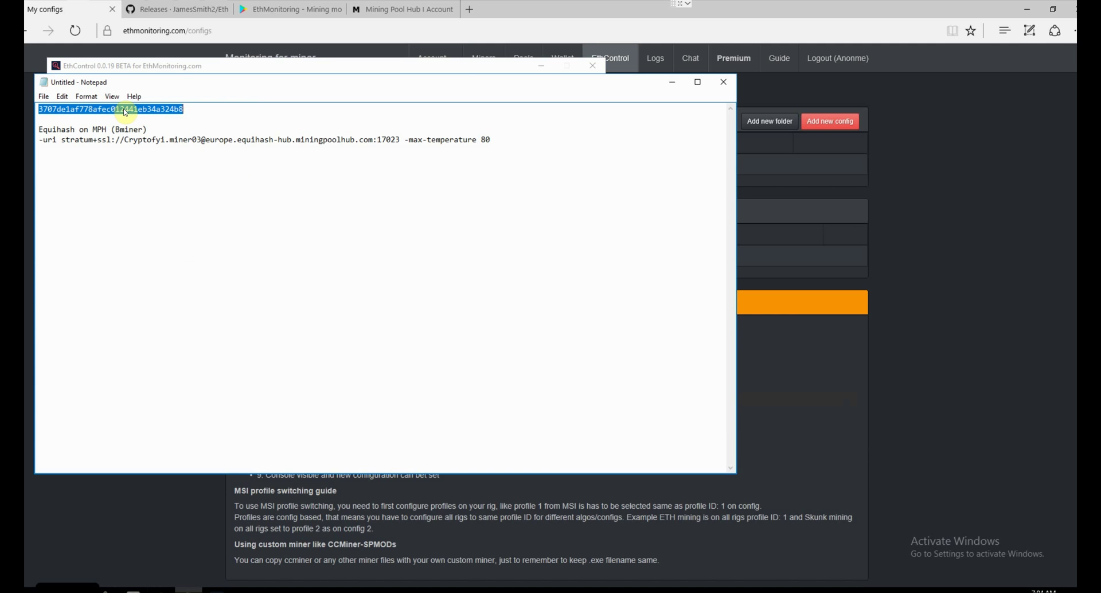
{"action": "left_click", "coordinate": [672, 82]}
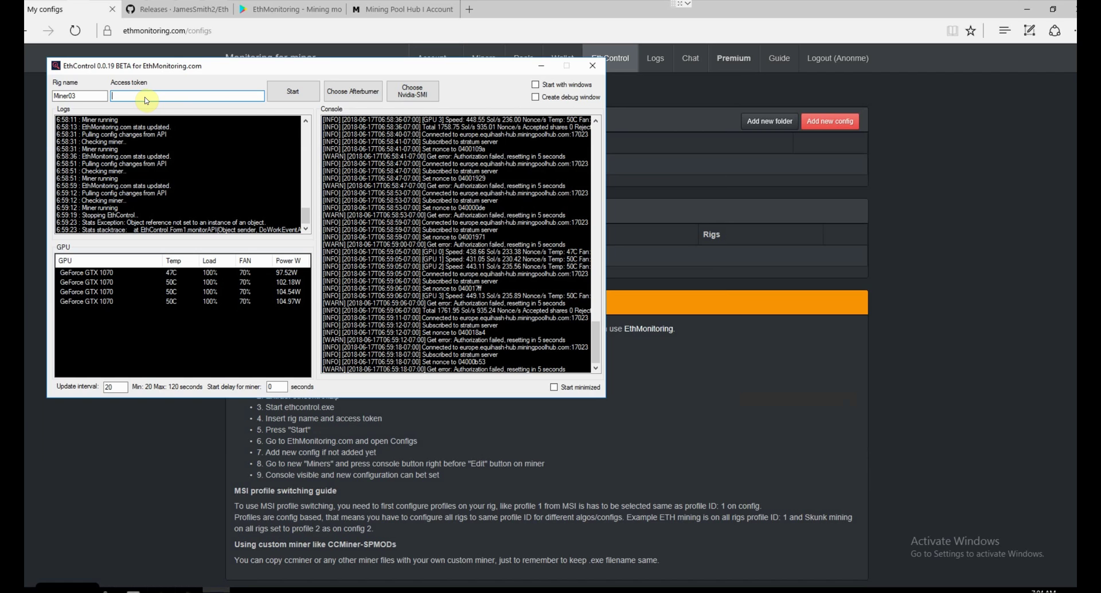
{"action": "key", "text": "ctrl+v"}
{"action": "left_click", "coordinate": [290, 93]}
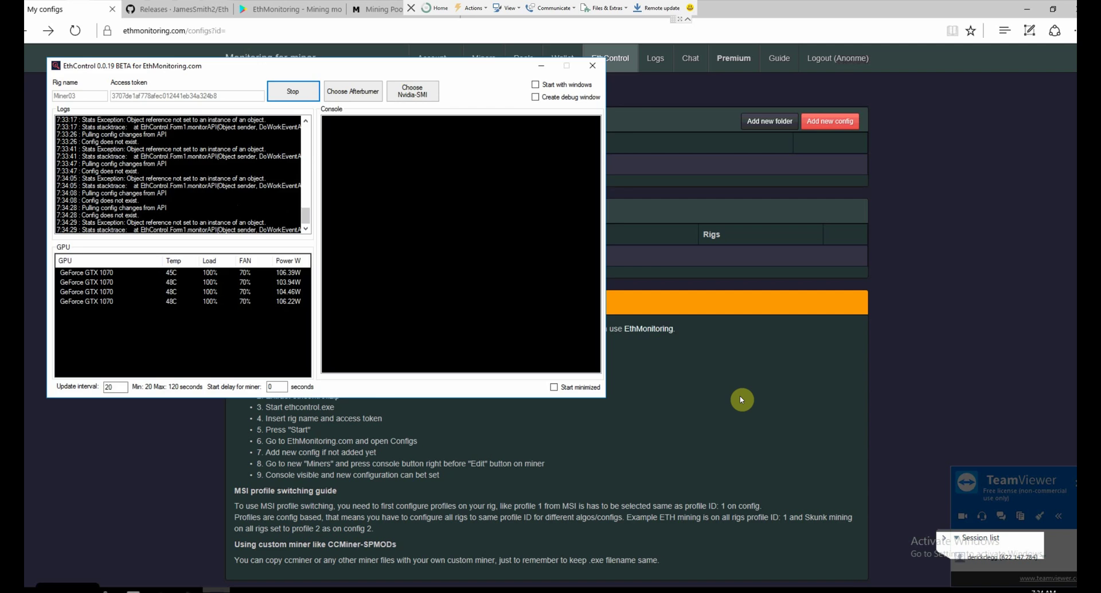
Return to the website and add a new config named "Equihash on MPH (Bminer)".
{"action": "left_click", "coordinate": [741, 399]}
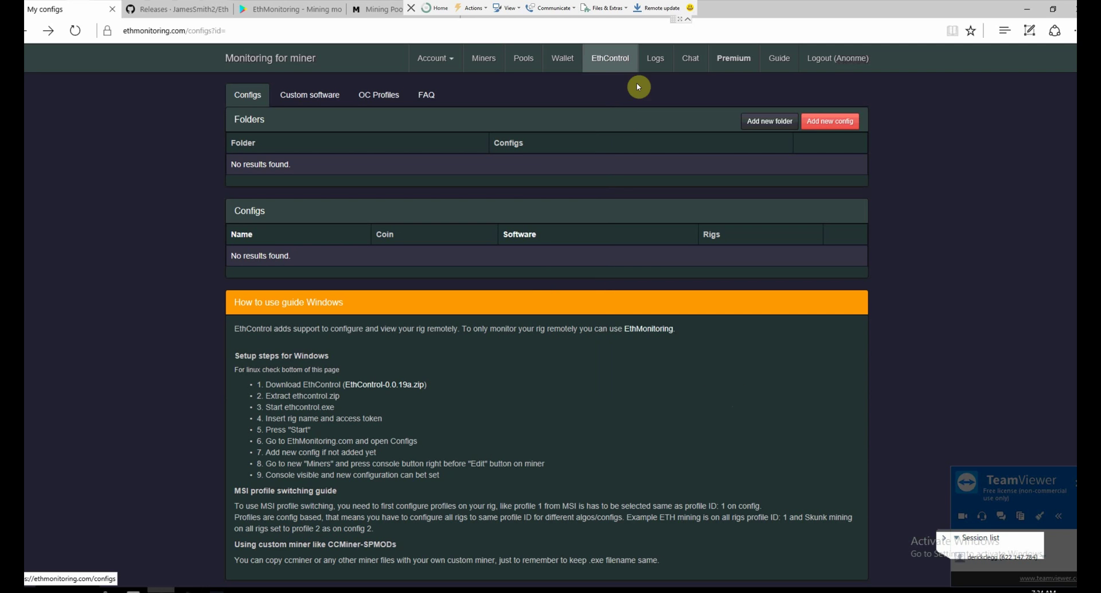
{"action": "left_click", "coordinate": [829, 124]}
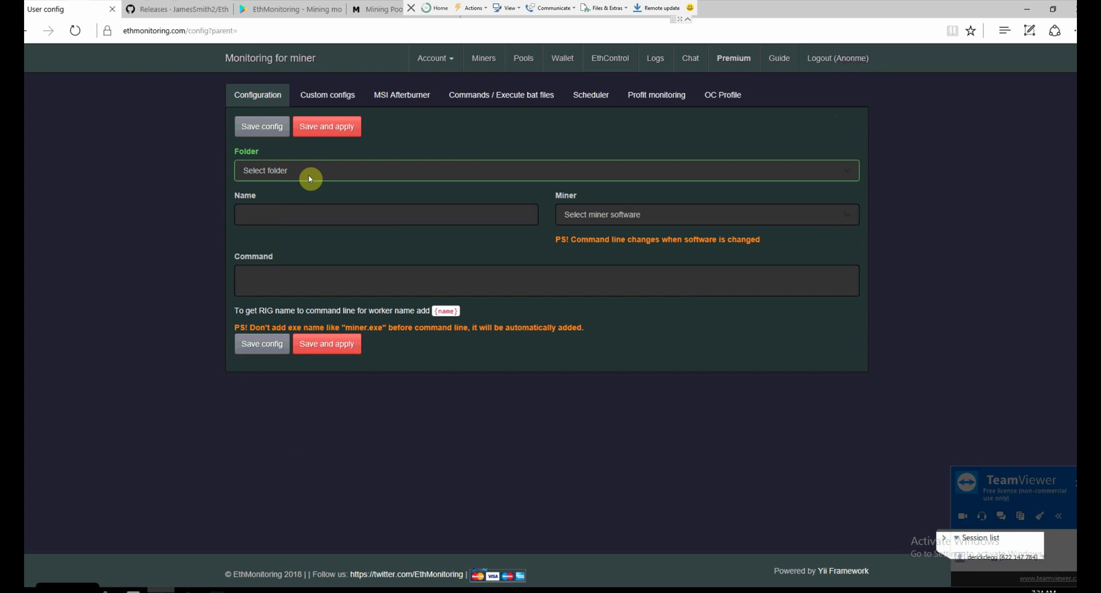
{"action": "left_click", "coordinate": [276, 215]}
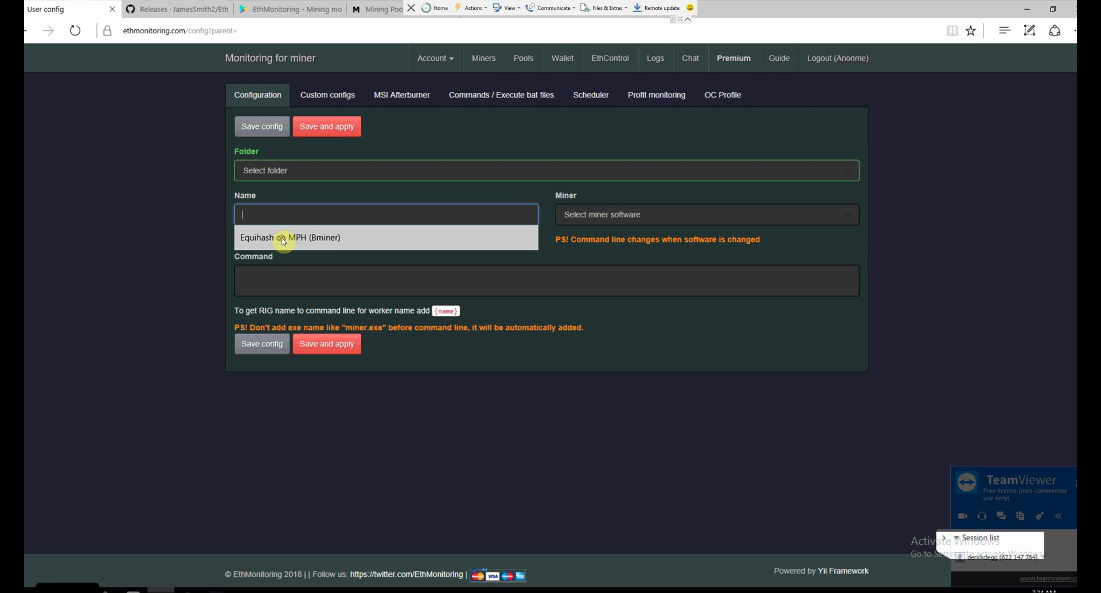
{"action": "left_click", "coordinate": [283, 239]}
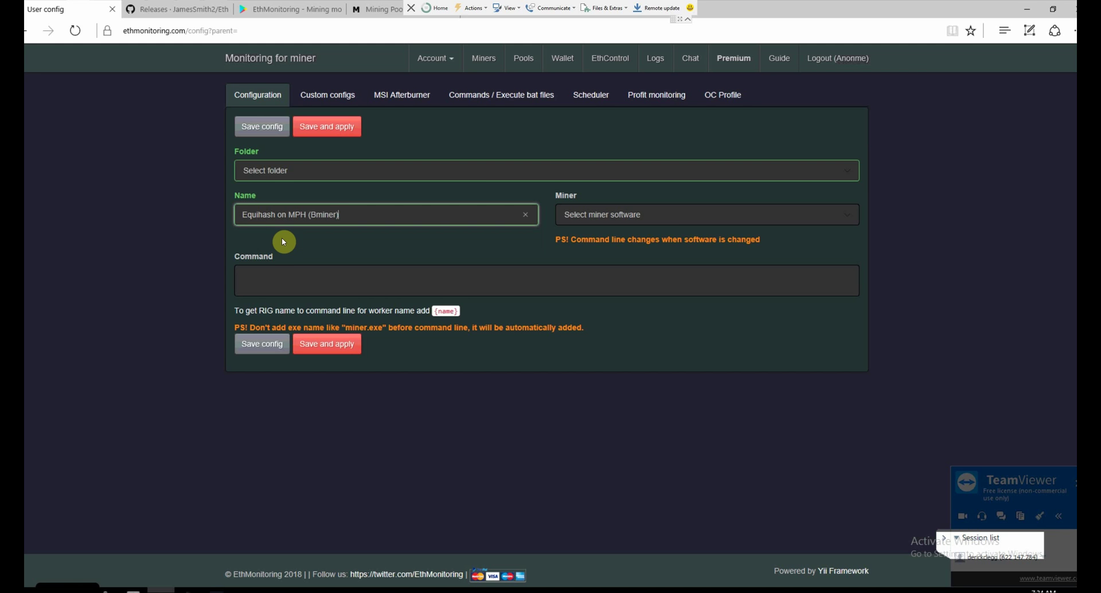
Select BMiner 7.0.0 (Windows / Linux) as the config's miner software and clear its default command line.
{"action": "left_click", "coordinate": [665, 218]}
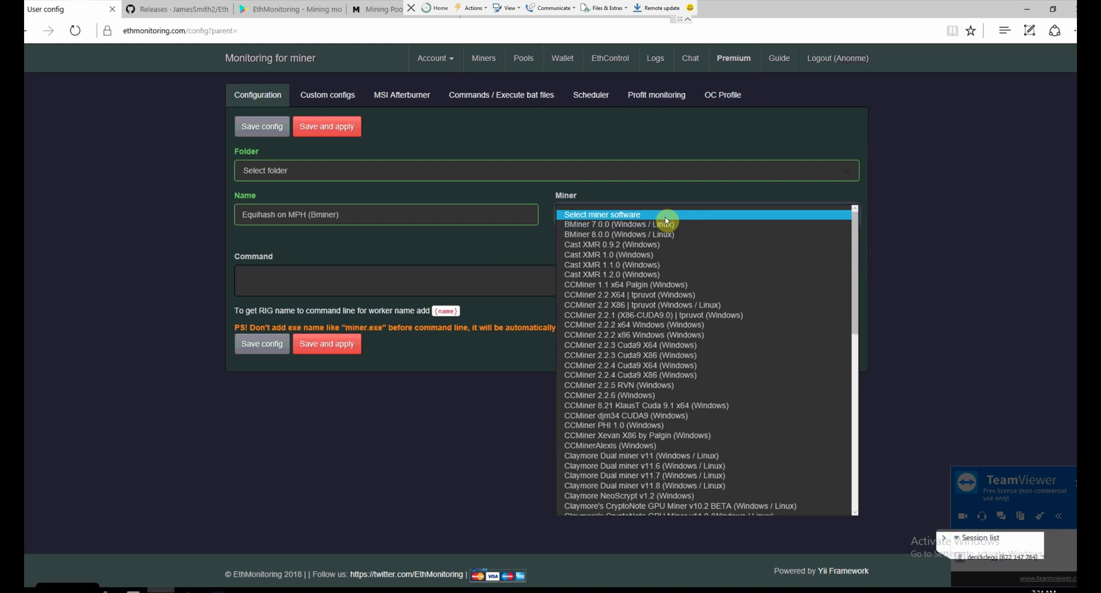
{"action": "left_click", "coordinate": [635, 225]}
{"action": "left_click", "coordinate": [634, 227]}
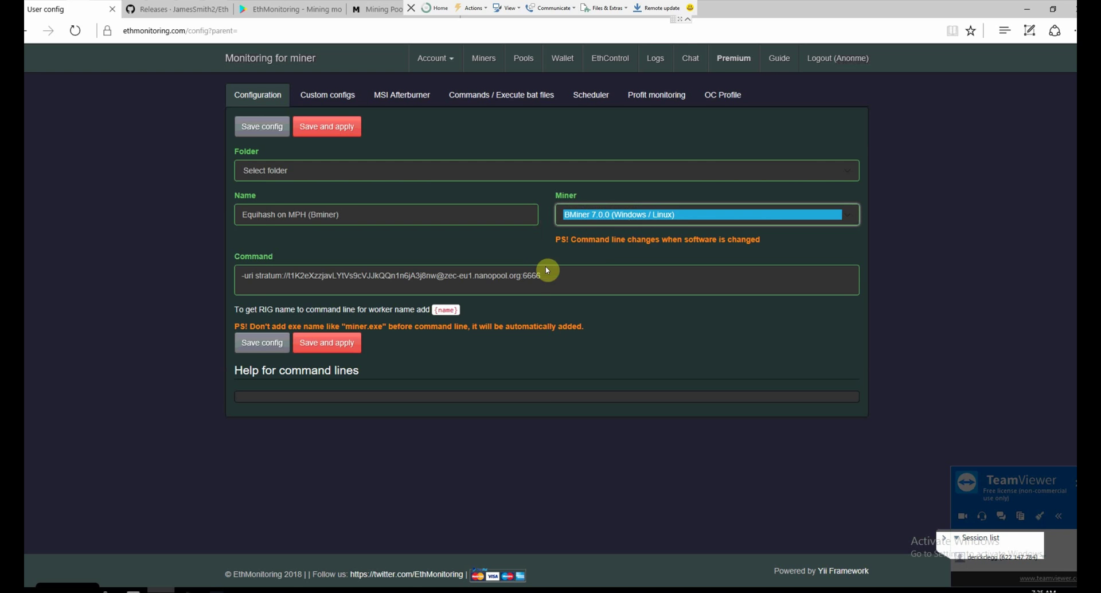
{"action": "left_click", "coordinate": [551, 279]}
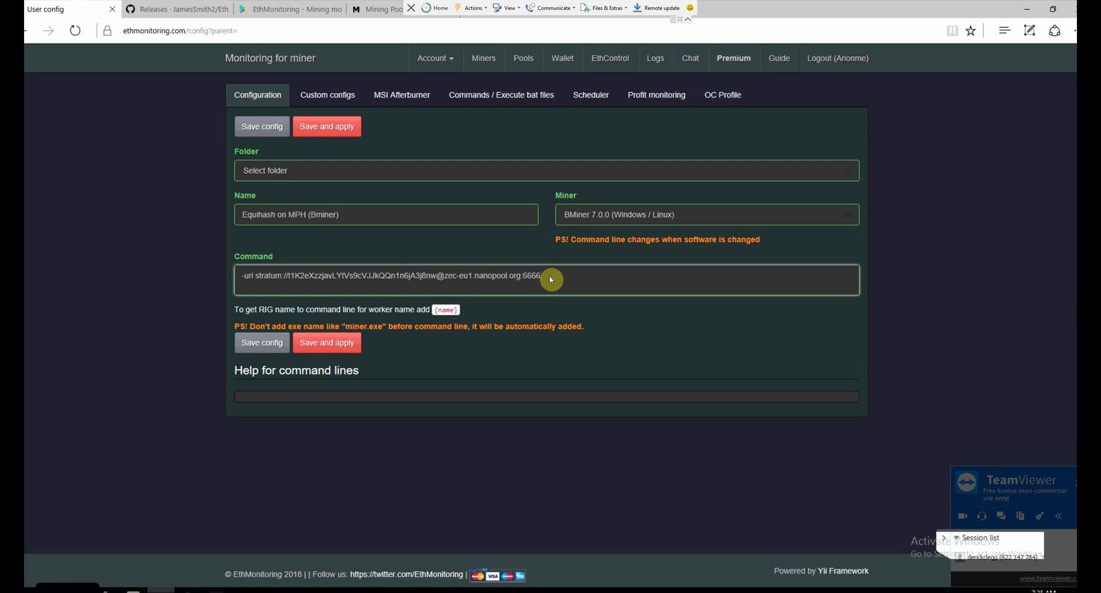
{"action": "key", "text": "ctrl+a"}
{"action": "key", "text": "BackSpace"}
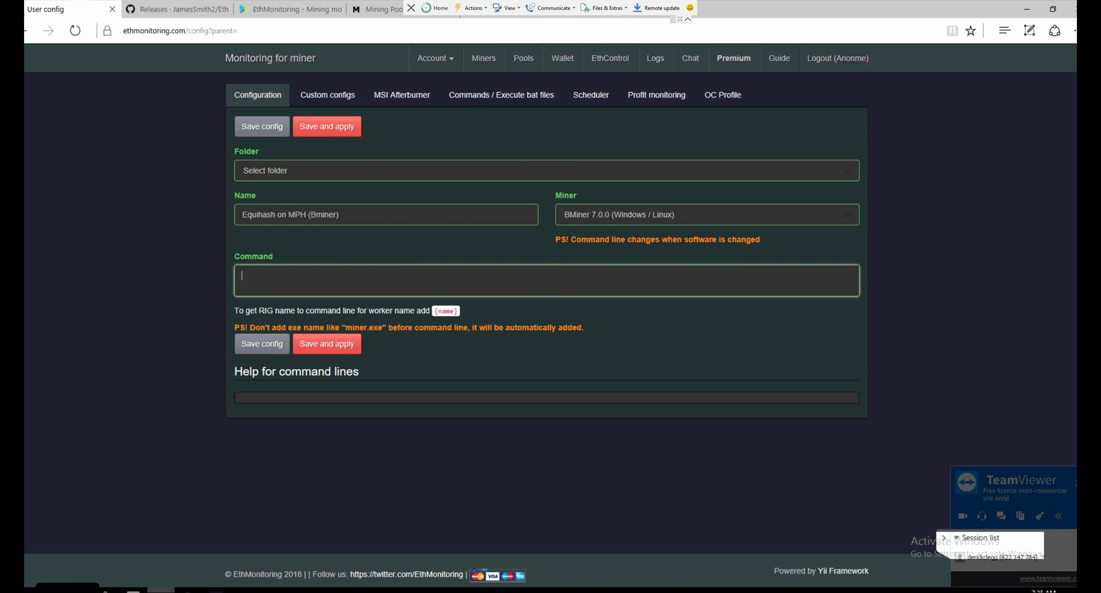
Copy the stratum+ssl miningpoolhub command line with -max-temperature 80 from the Notepad notes into the config's command and save the config.
{"action": "left_click", "coordinate": [188, 589]}
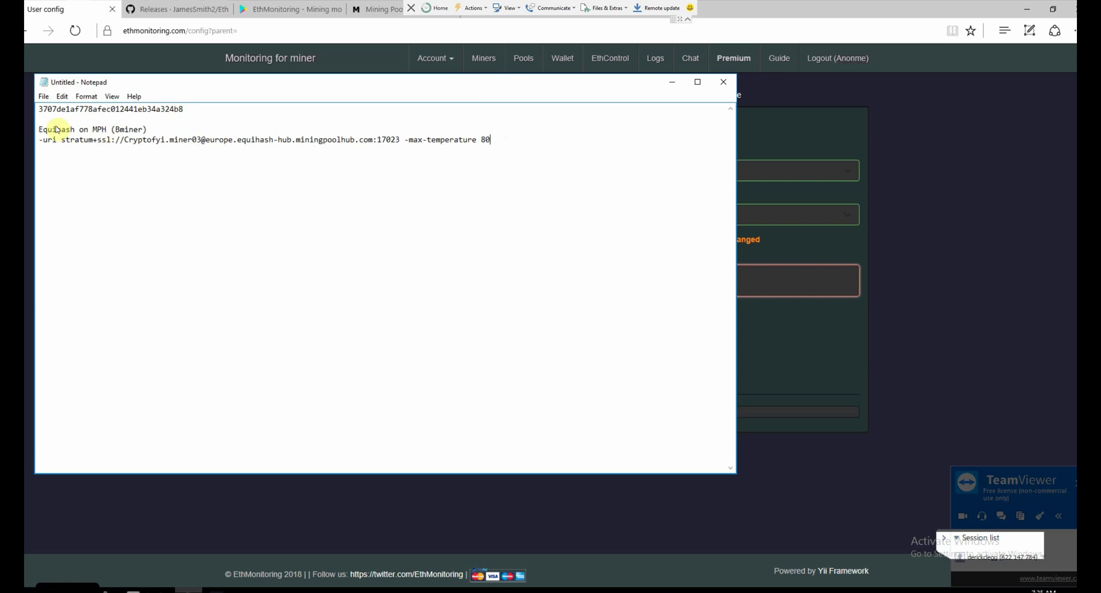
{"action": "key", "text": "shift+Home"}
{"action": "key", "text": "shift+Up"}
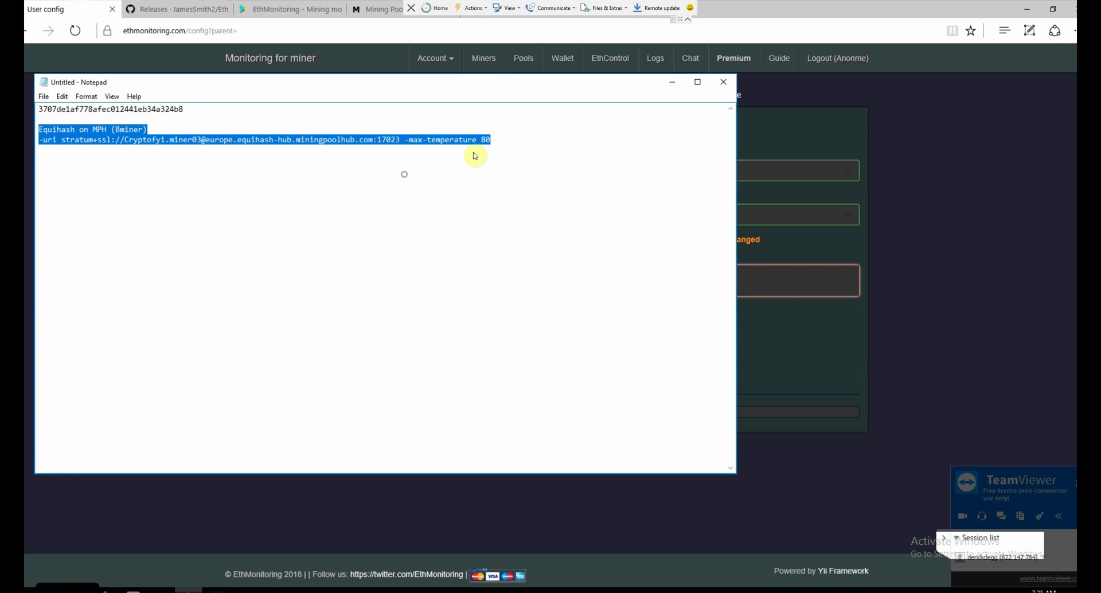
{"action": "left_click_drag", "start_coordinate": [491, 140], "coordinate": [49, 151]}
{"action": "key", "text": "ctrl+c"}
{"action": "left_click", "coordinate": [671, 86]}
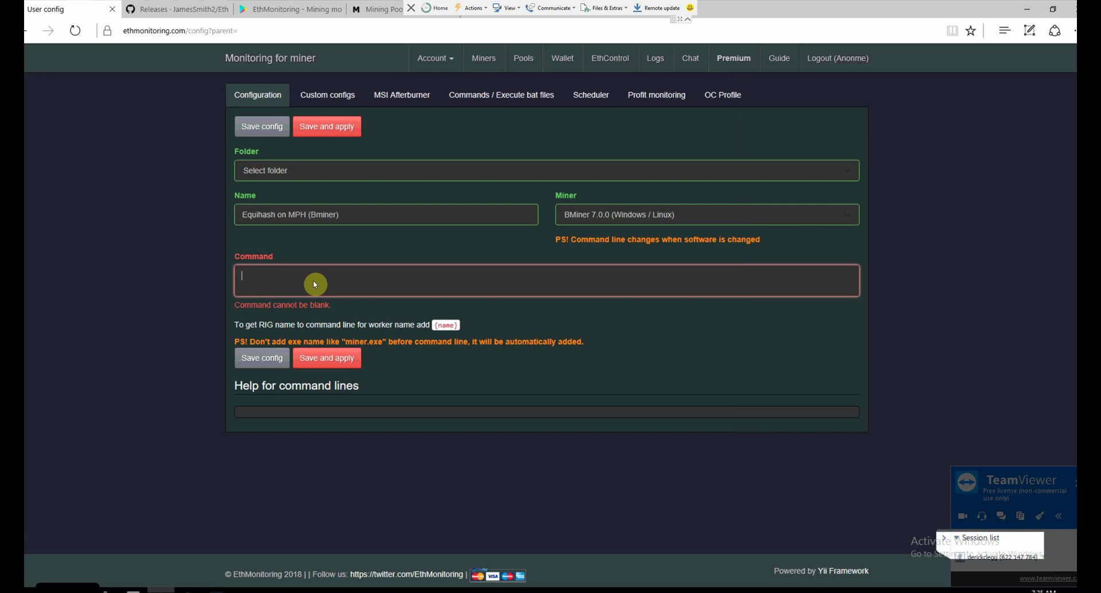
{"action": "key", "text": "ctrl+v"}
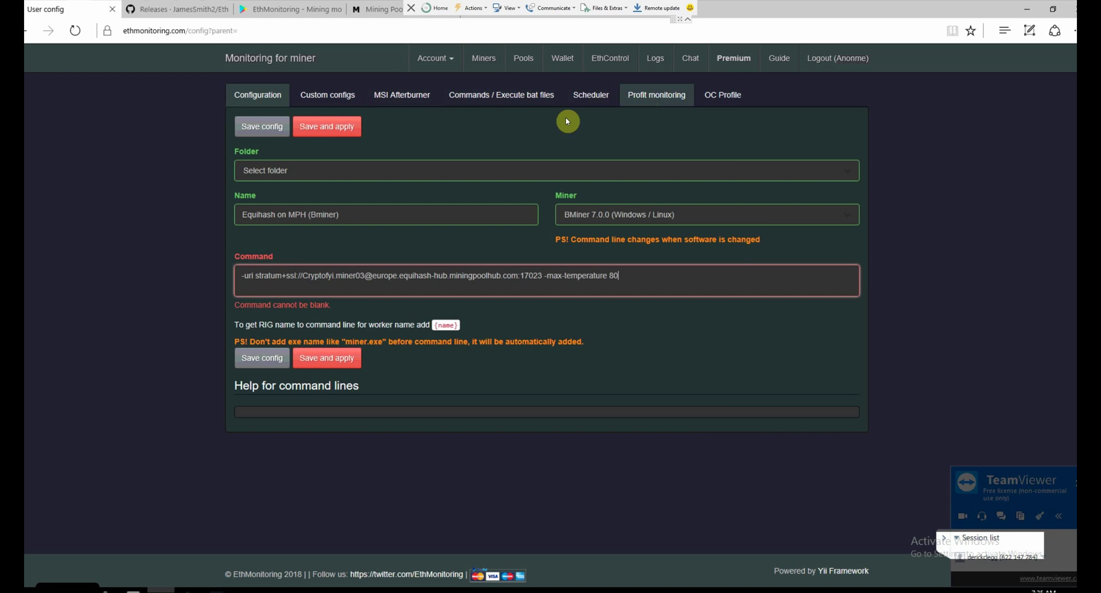
{"action": "left_click", "coordinate": [260, 359]}
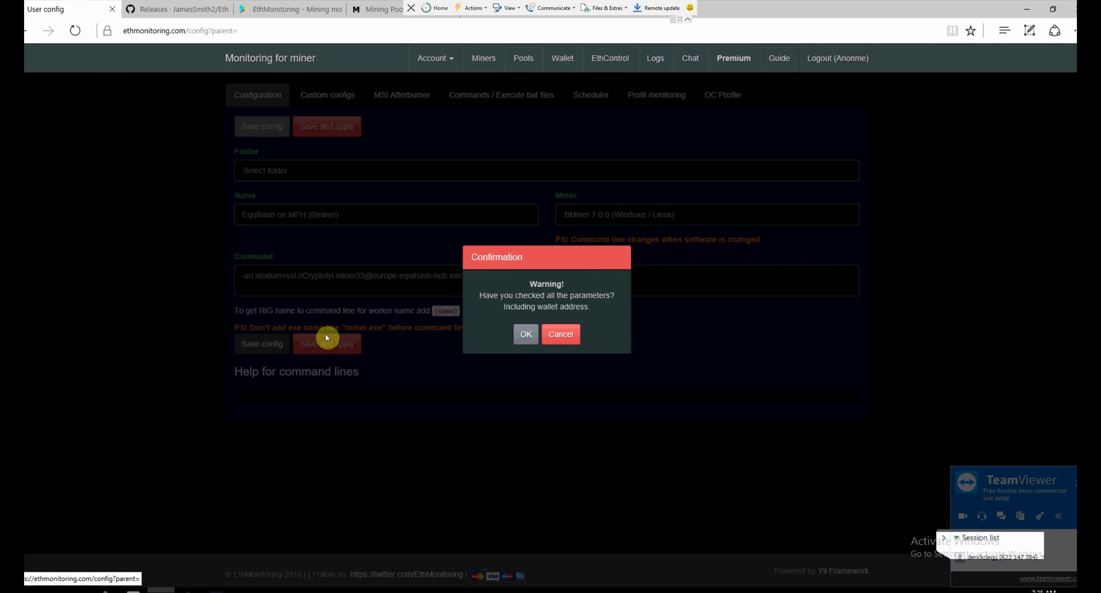
{"action": "left_click", "coordinate": [527, 337]}
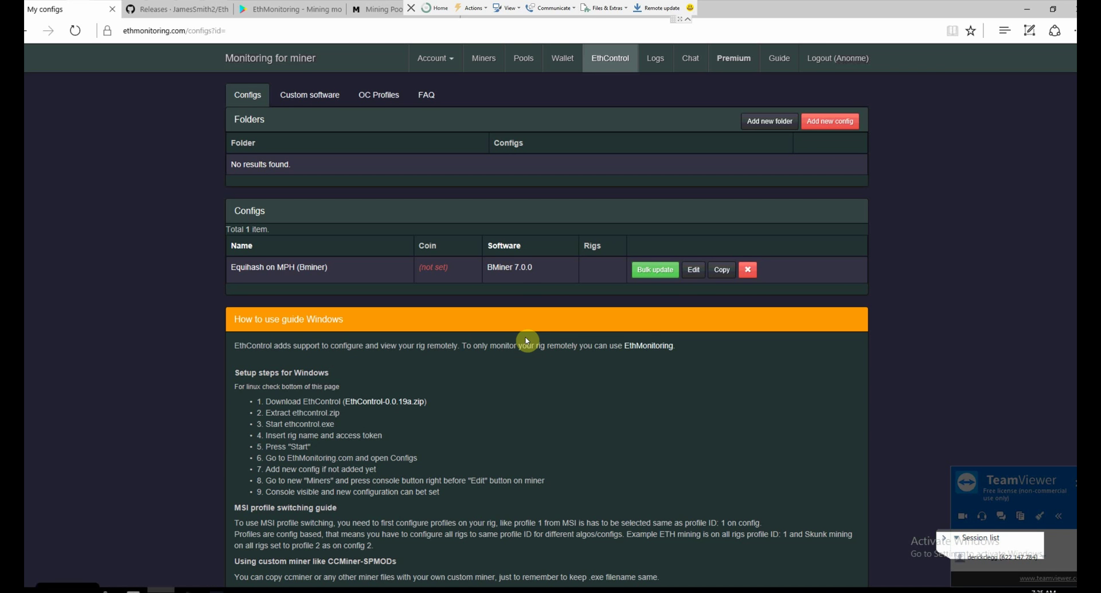
Edit the Equihash on MPH (Bminer) config to use BitcoinGold (BTG) as its profit monitoring coin and save it.
{"action": "left_click", "coordinate": [695, 271]}
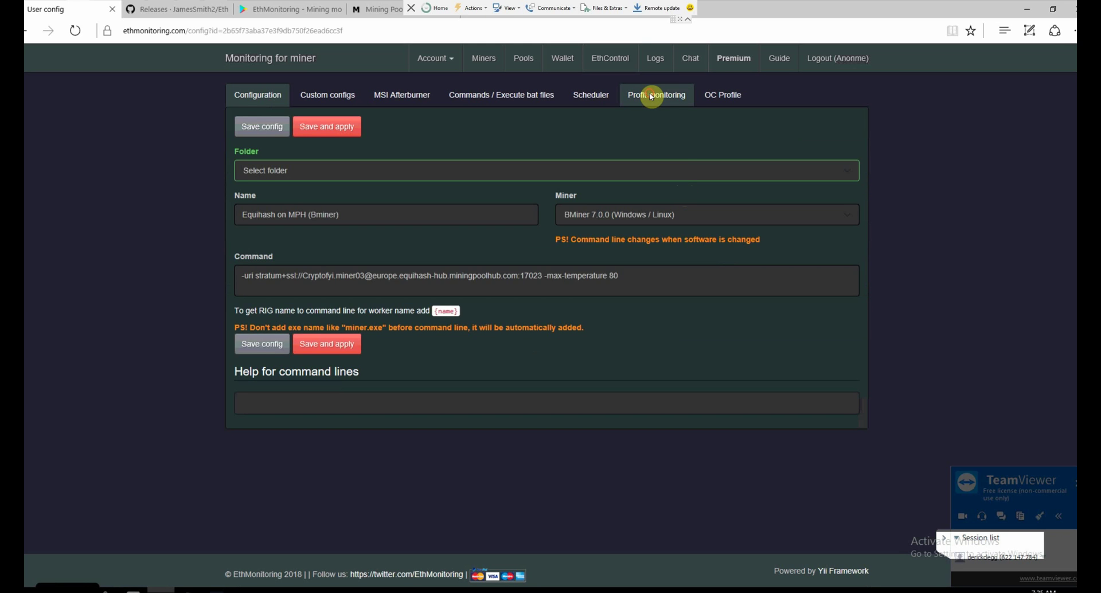
{"action": "left_click", "coordinate": [651, 97]}
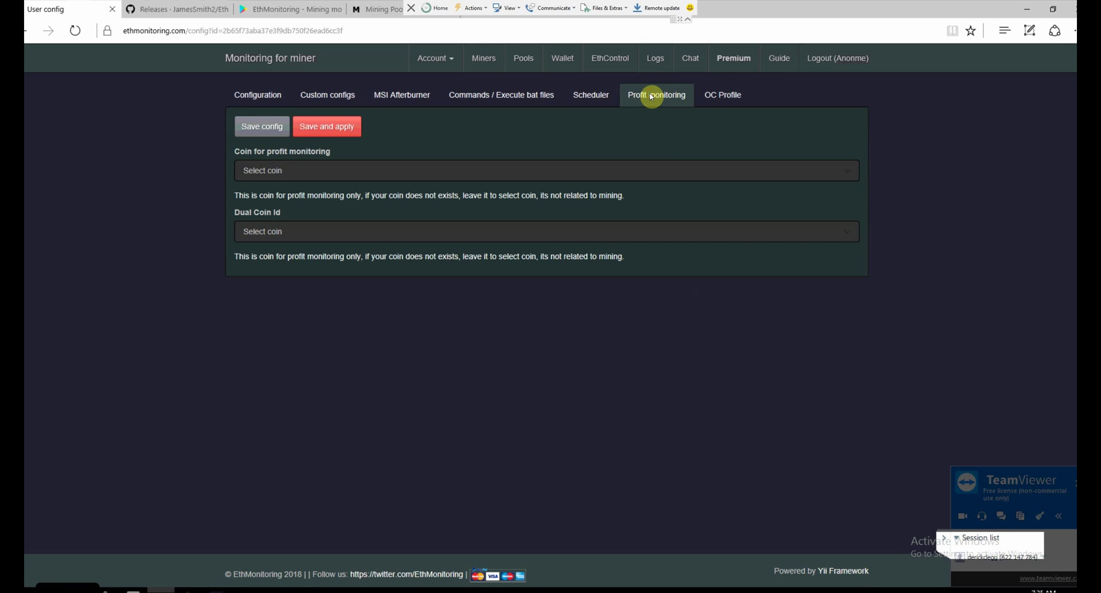
{"action": "left_click", "coordinate": [267, 173]}
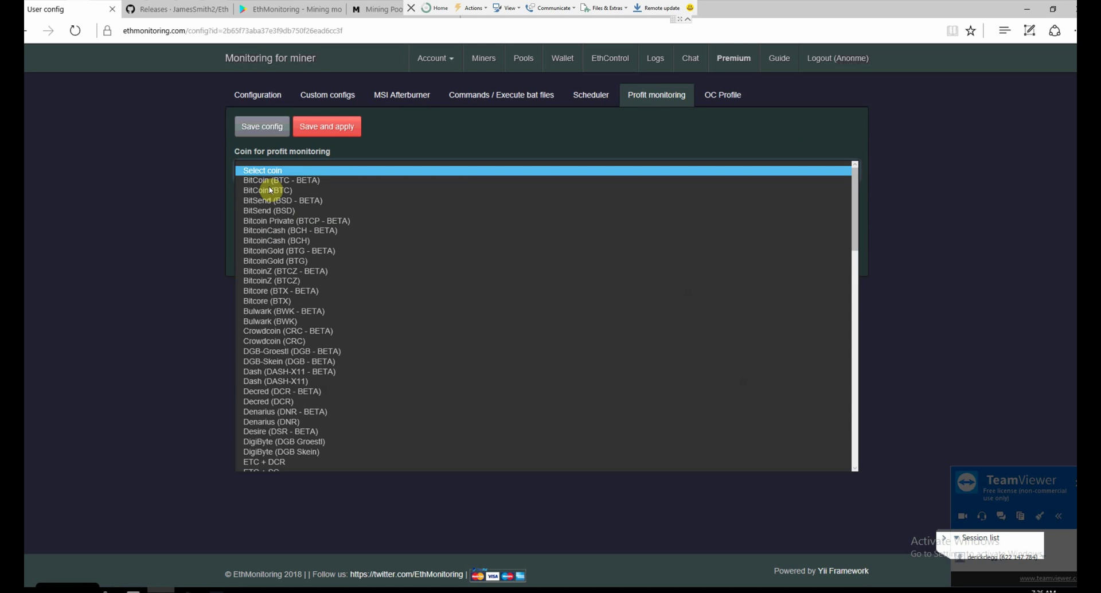
{"action": "left_click", "coordinate": [292, 261]}
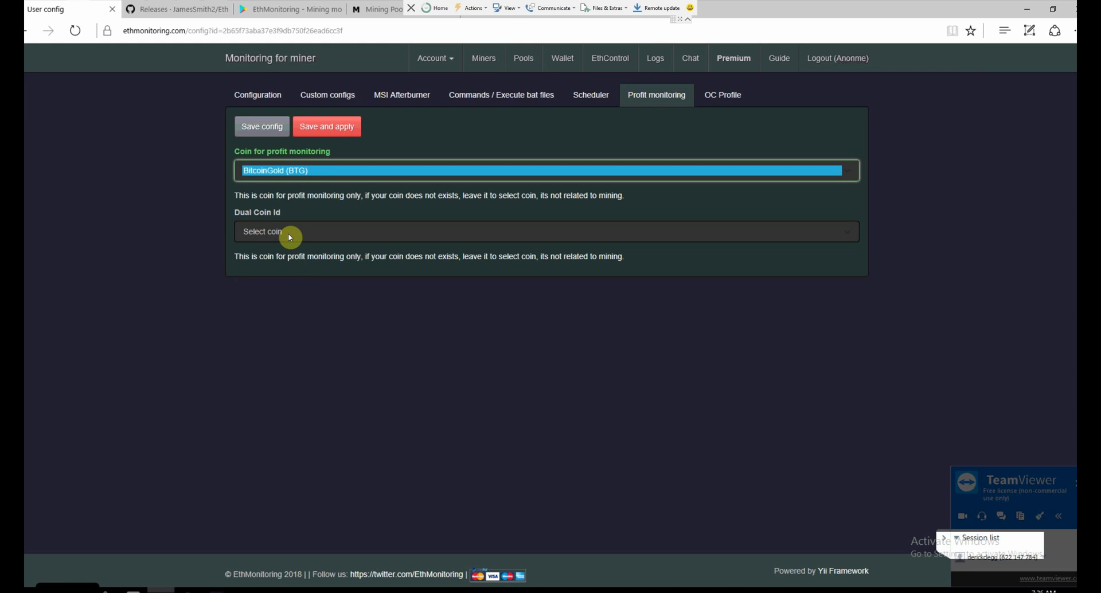
{"action": "left_click", "coordinate": [265, 130]}
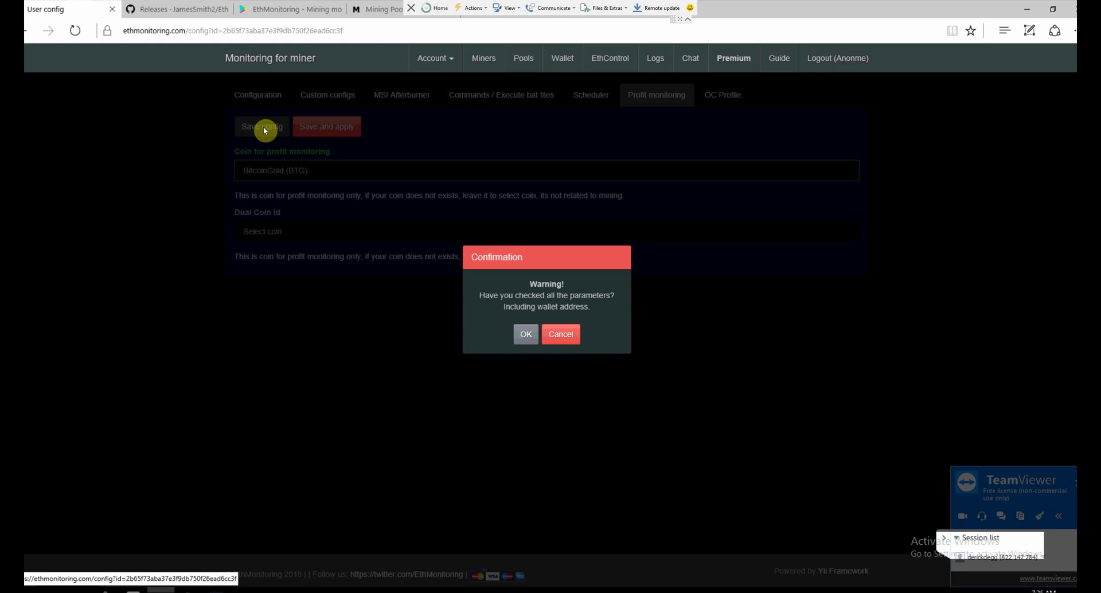
{"action": "left_click", "coordinate": [527, 336]}
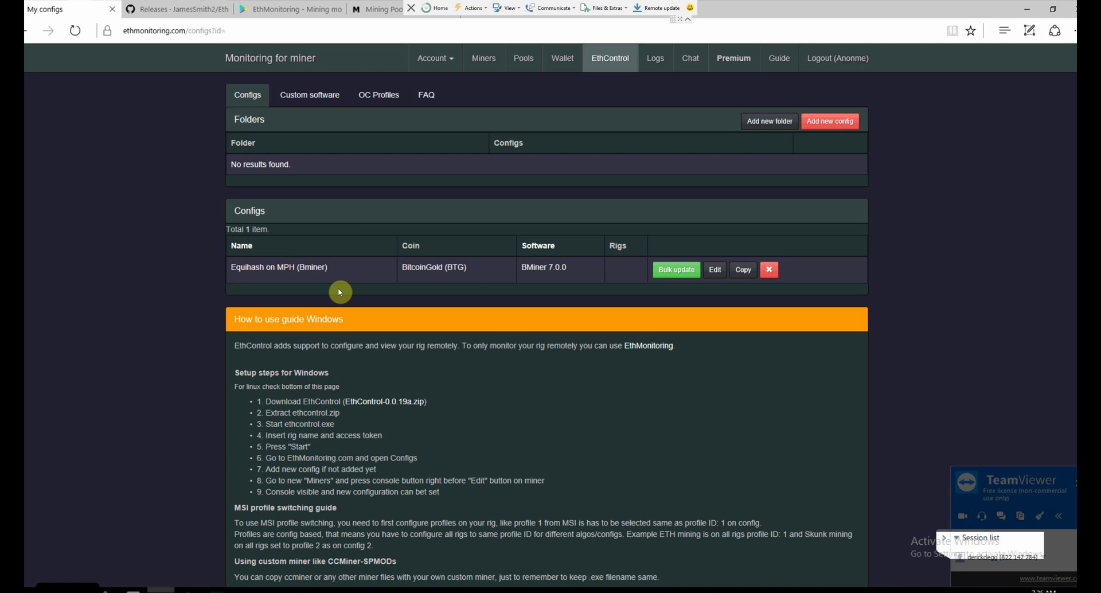
Assign the Equihash on MPH (Bminer) config to Miner03 through a bulk update and check EthControl's log.
{"action": "left_click", "coordinate": [669, 270]}
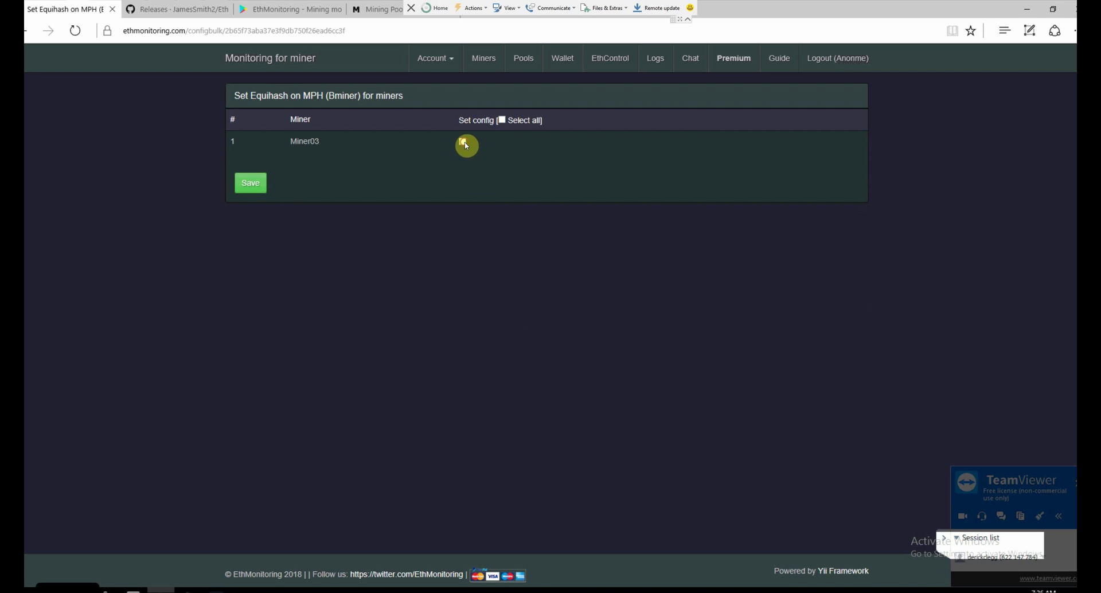
{"action": "left_click", "coordinate": [466, 144]}
{"action": "left_click", "coordinate": [260, 187]}
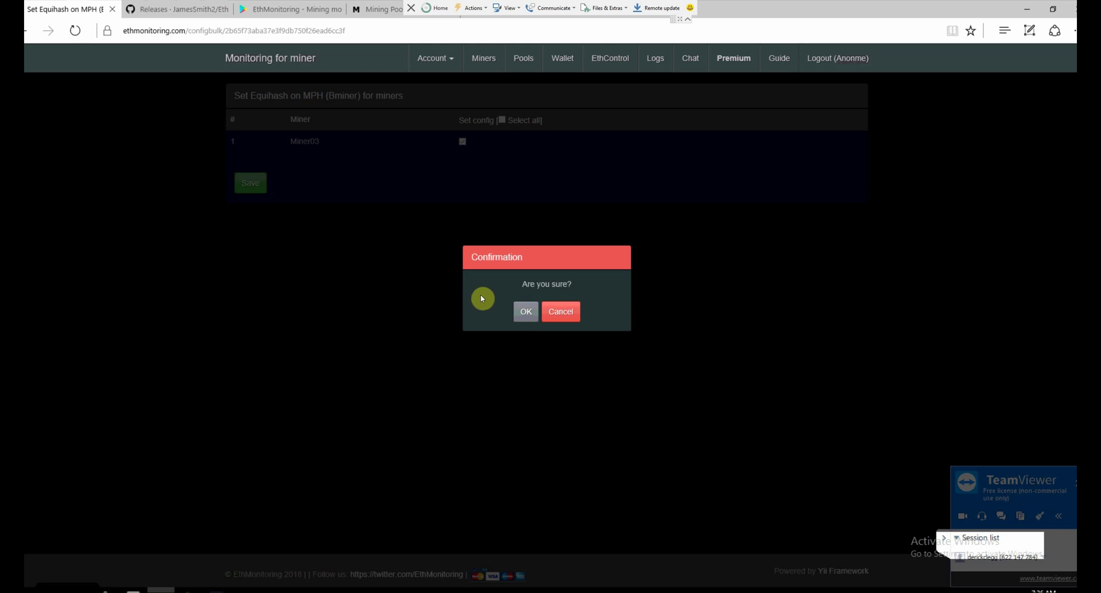
{"action": "left_click", "coordinate": [525, 312]}
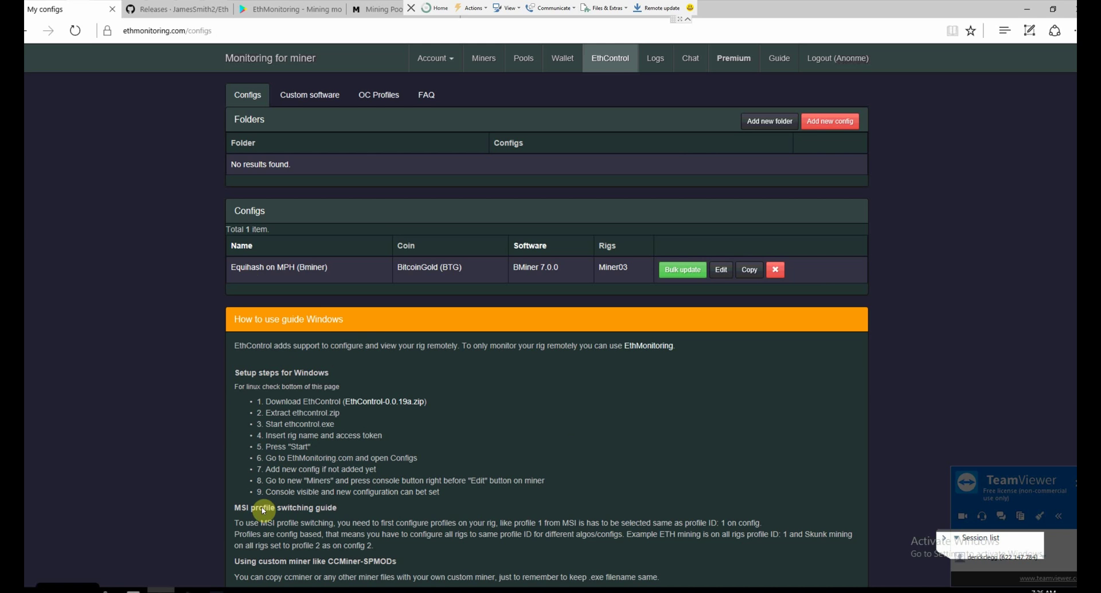
{"action": "left_click", "coordinate": [223, 589]}
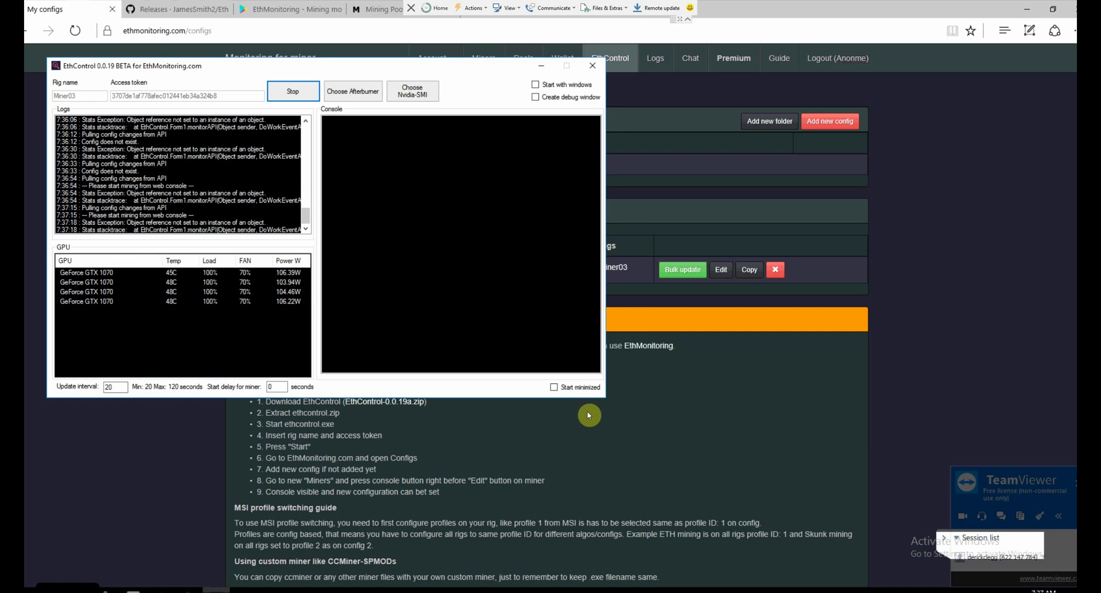
{"action": "left_click", "coordinate": [657, 434]}
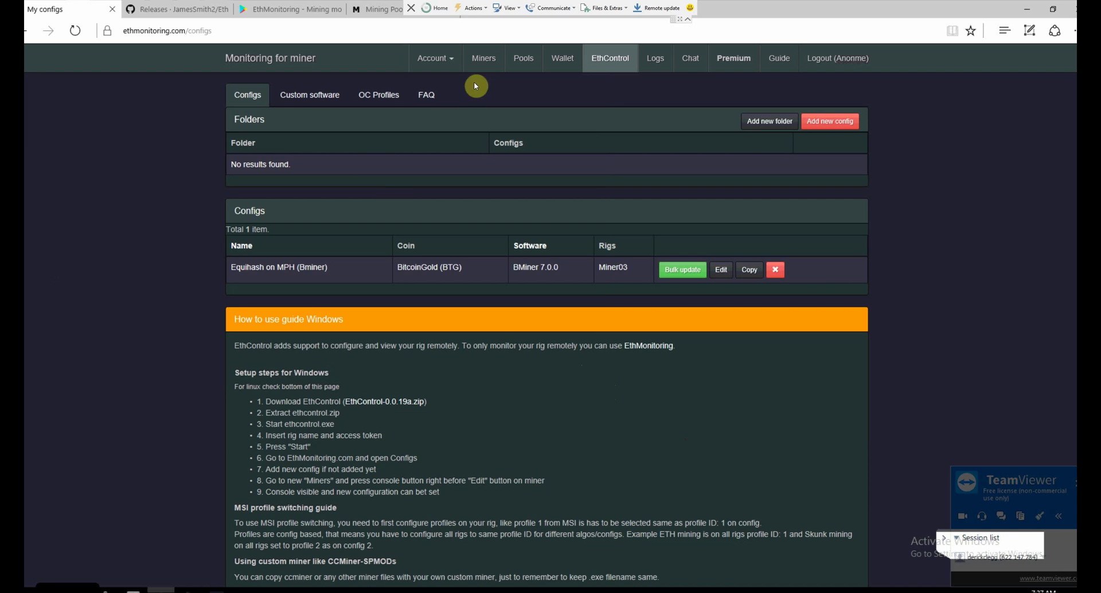
Open Miner03's mining console from the miners page and start mining on the rig.
{"action": "left_click", "coordinate": [489, 61]}
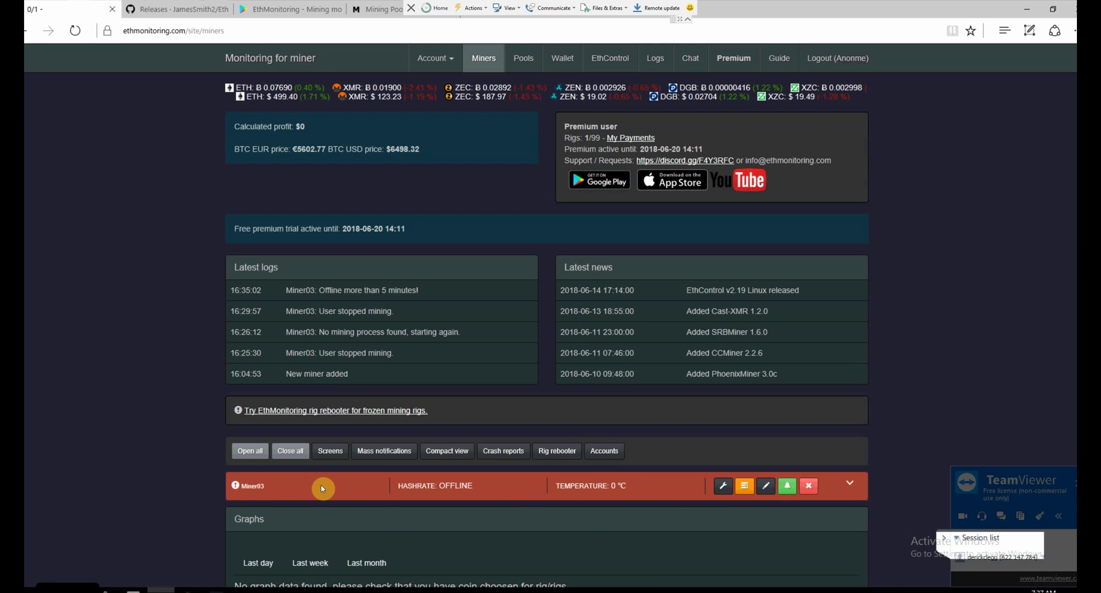
{"action": "left_click", "coordinate": [631, 493]}
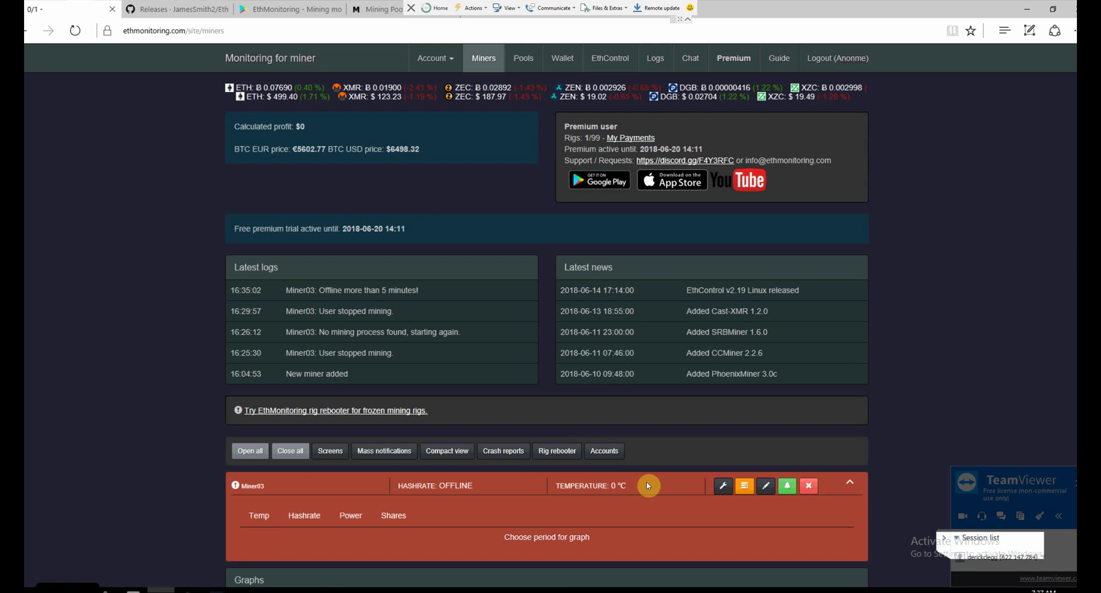
{"action": "left_click", "coordinate": [746, 489]}
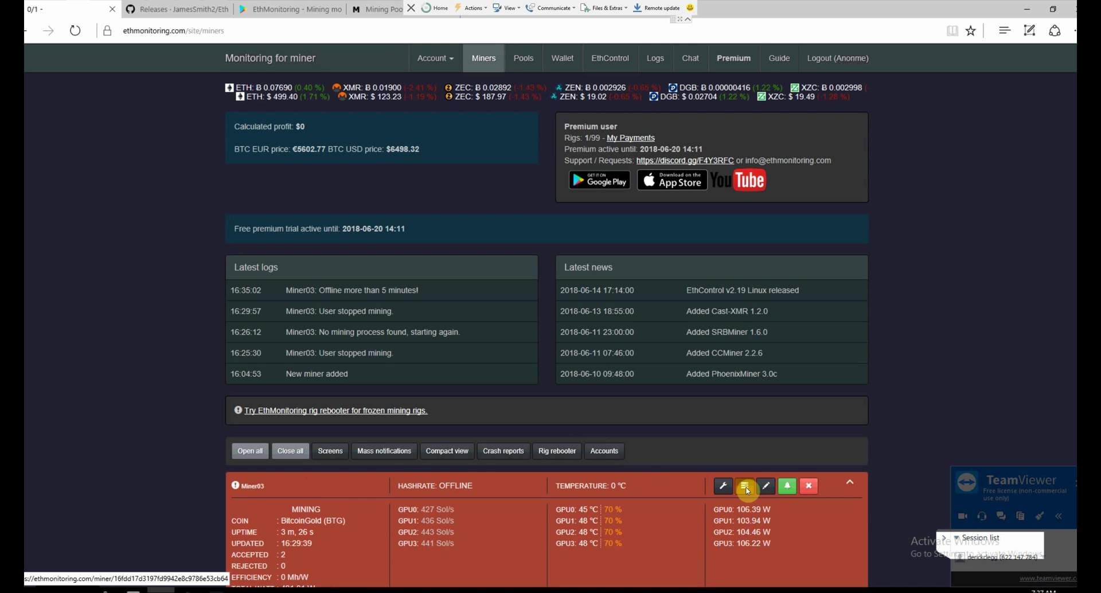
{"action": "left_click", "coordinate": [746, 489]}
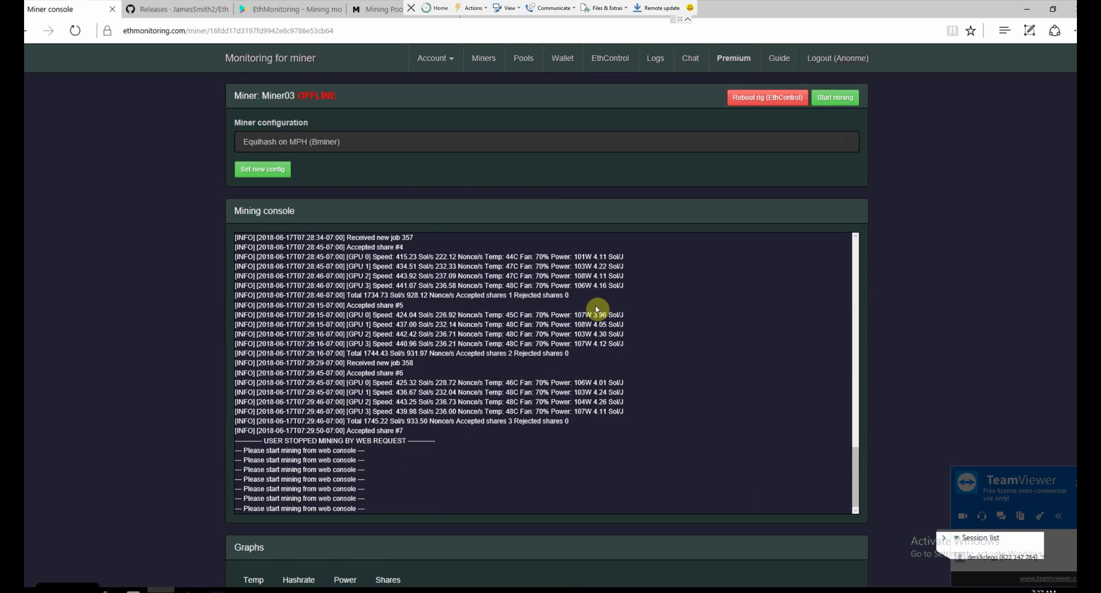
{"action": "left_click", "coordinate": [833, 100]}
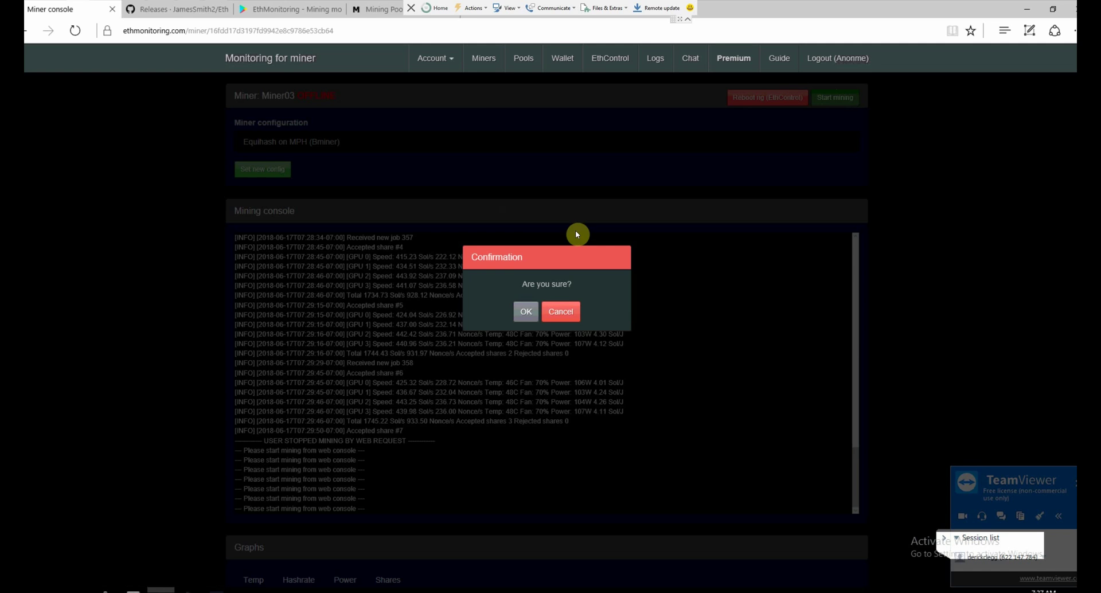
{"action": "left_click", "coordinate": [527, 312]}
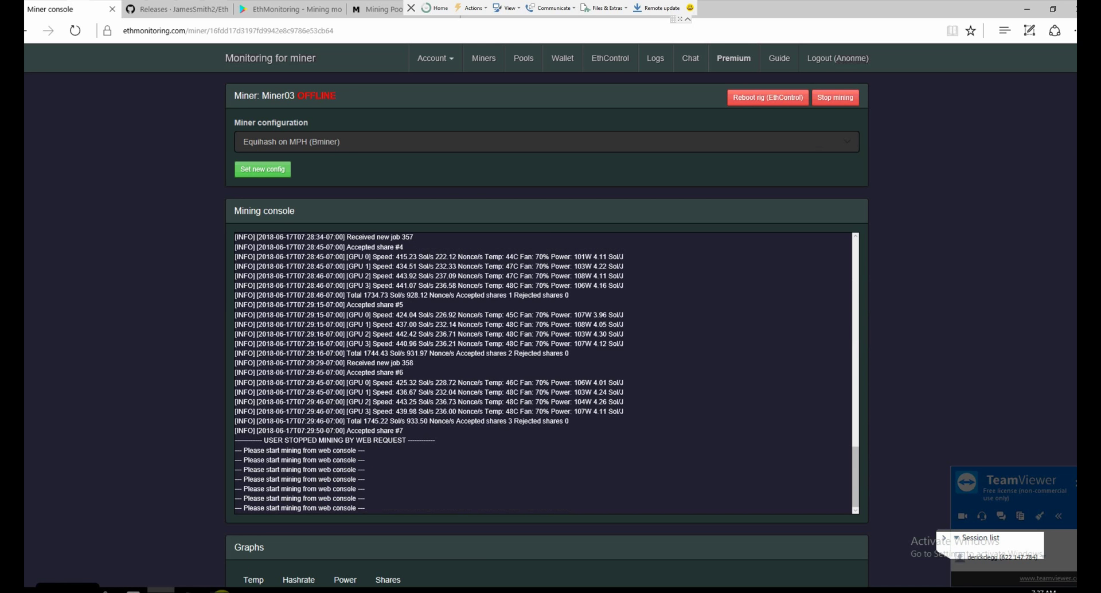
Check the miner output and GPU readings in EthControl and compare them with Miner03's details on the website's miners page.
{"action": "left_click", "coordinate": [217, 590]}
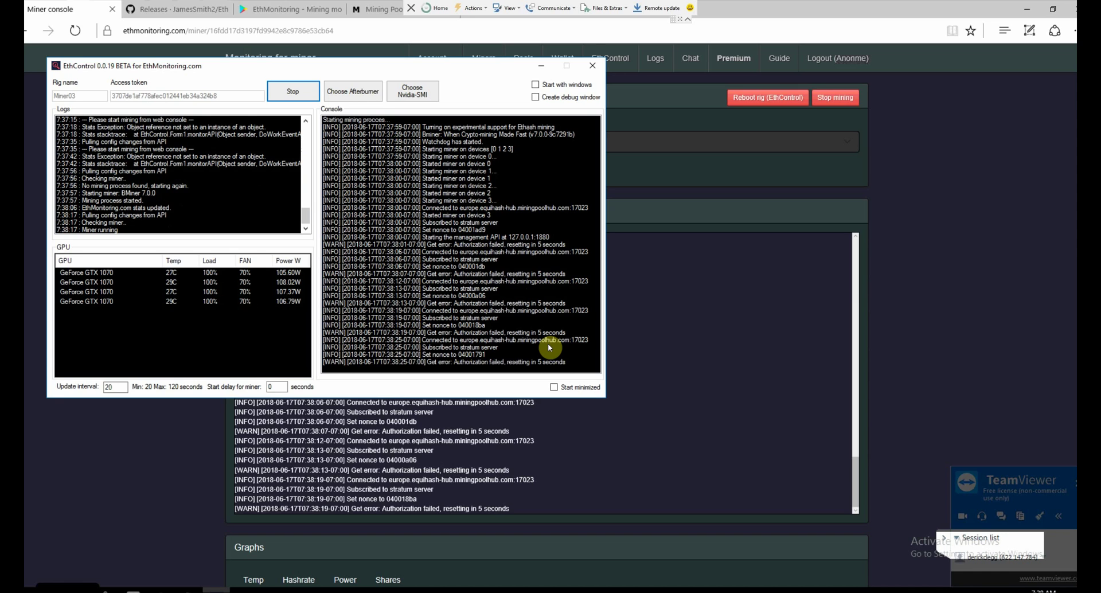
{"action": "left_click", "coordinate": [669, 379]}
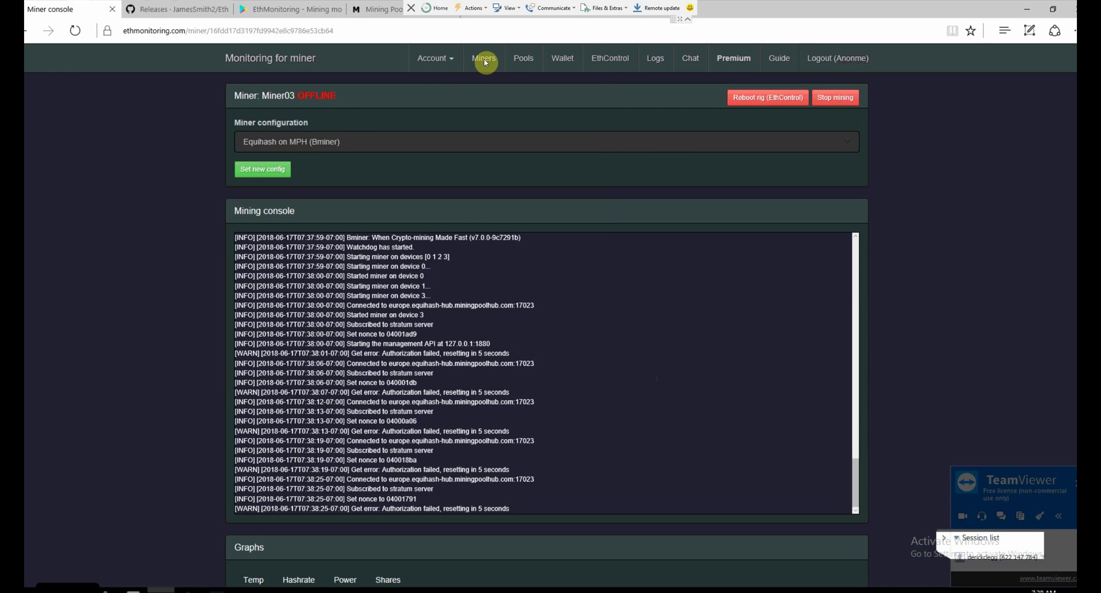
{"action": "left_click", "coordinate": [485, 62]}
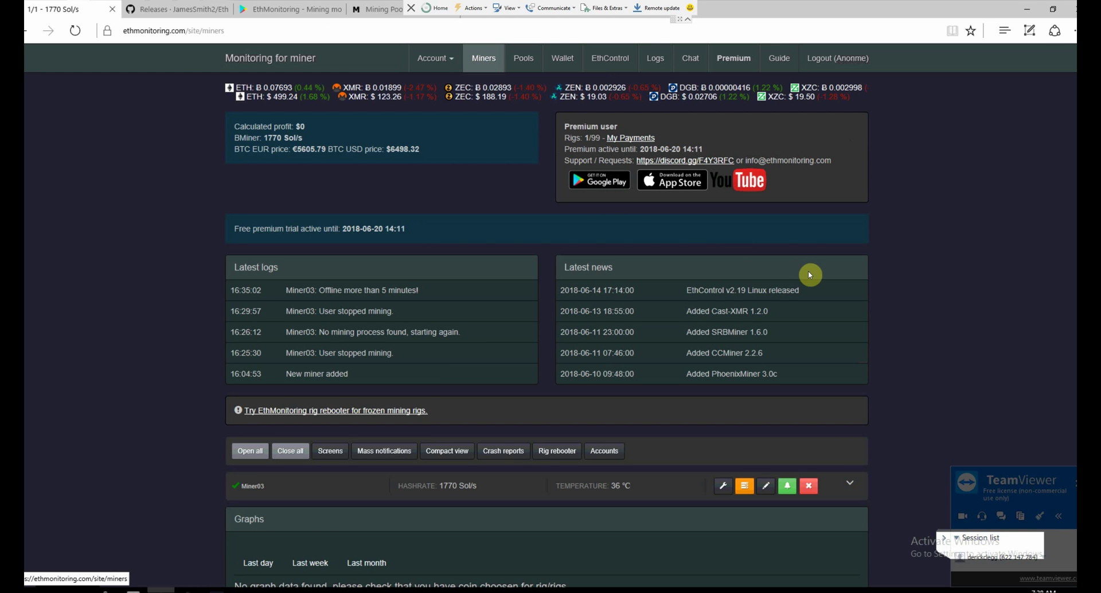
{"action": "scroll", "coordinate": [420, 407], "scroll_direction": "down", "scroll_amount": 3}
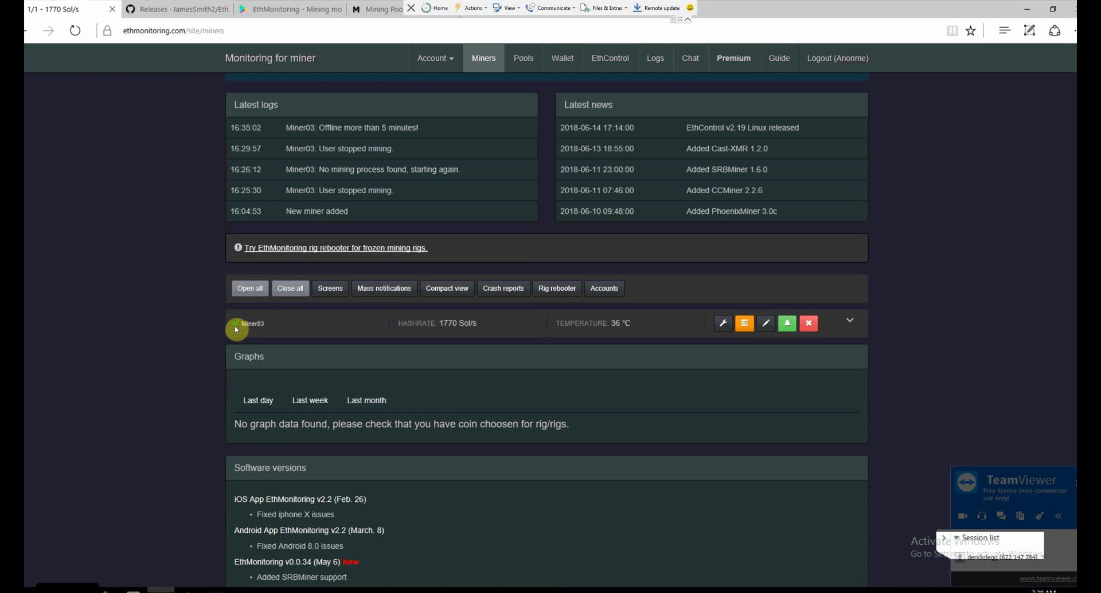
{"action": "left_click", "coordinate": [521, 325]}
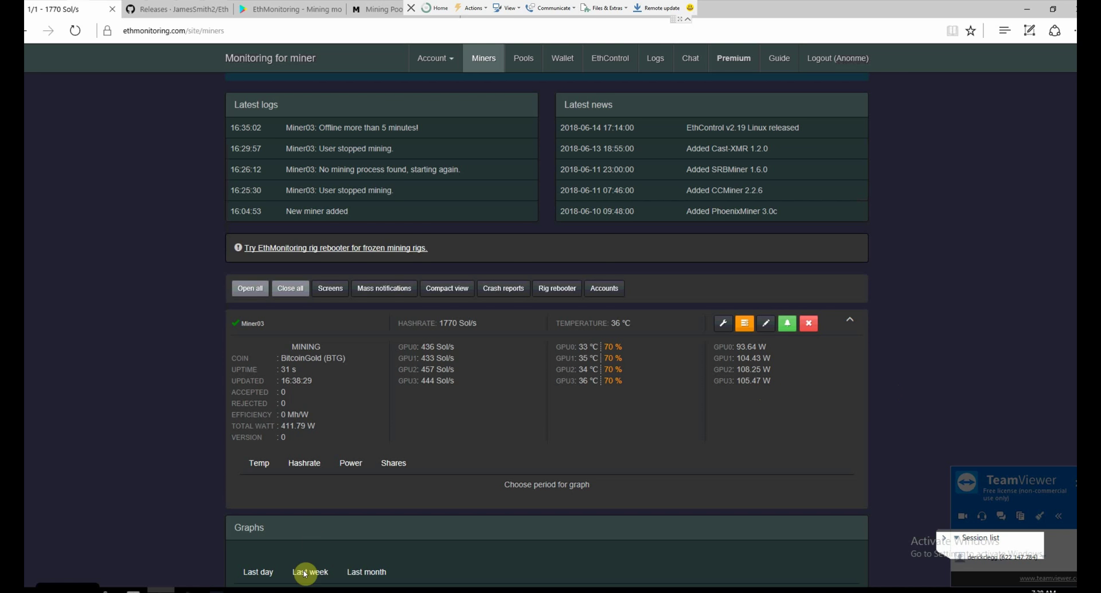
{"action": "left_click", "coordinate": [216, 590]}
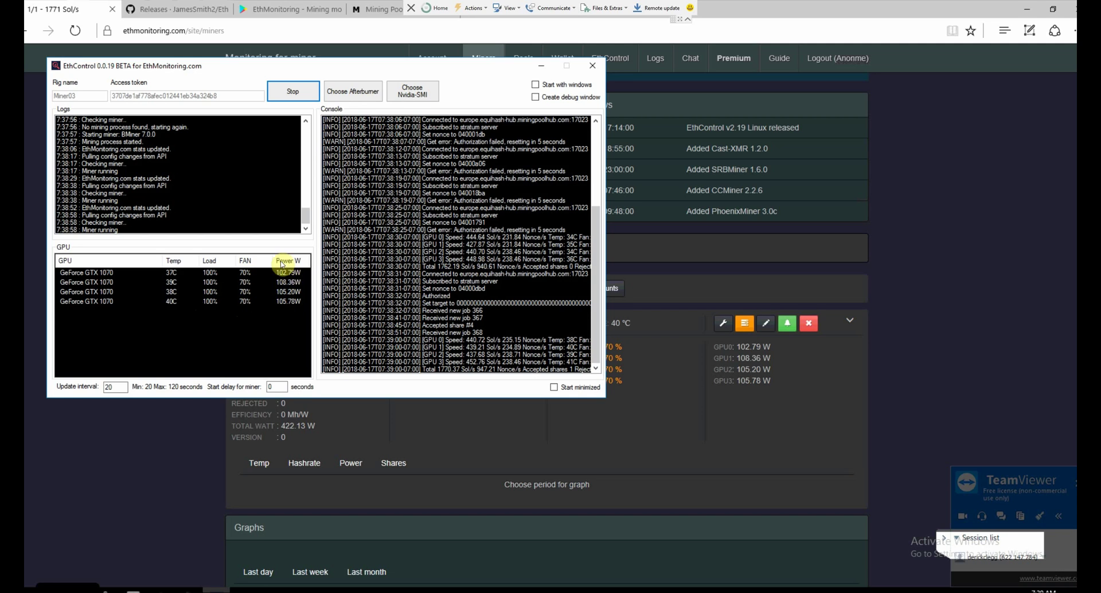
{"action": "left_click", "coordinate": [732, 458]}
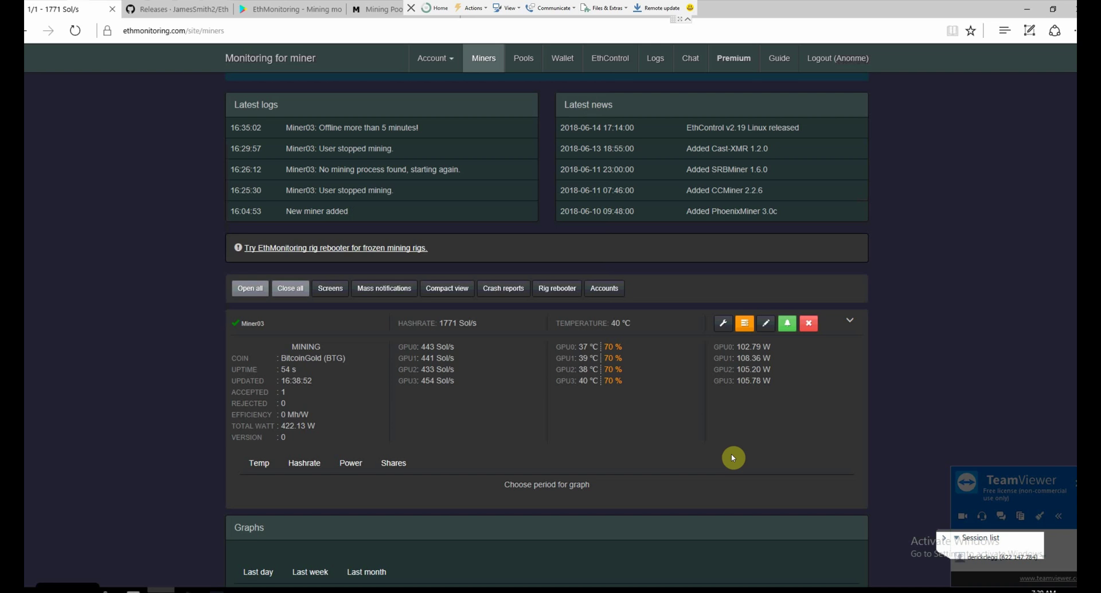
{"action": "left_click", "coordinate": [498, 333]}
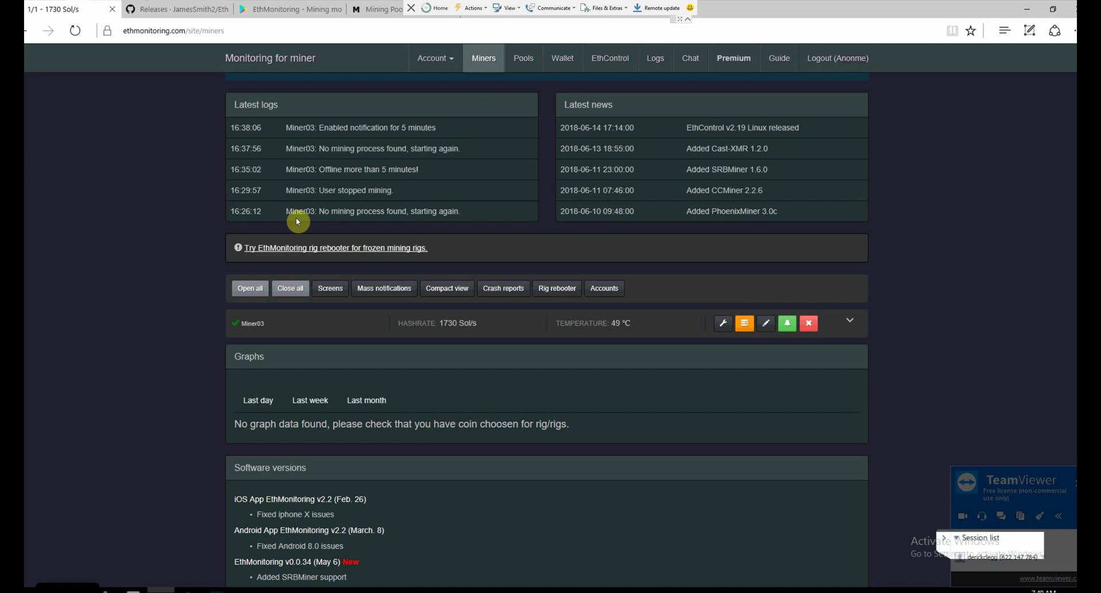
View the EthMonitoring app's Google Play page and try BTC - Bitcoin.com as the pool type on the website's Pools page.
{"action": "left_click", "coordinate": [276, 10]}
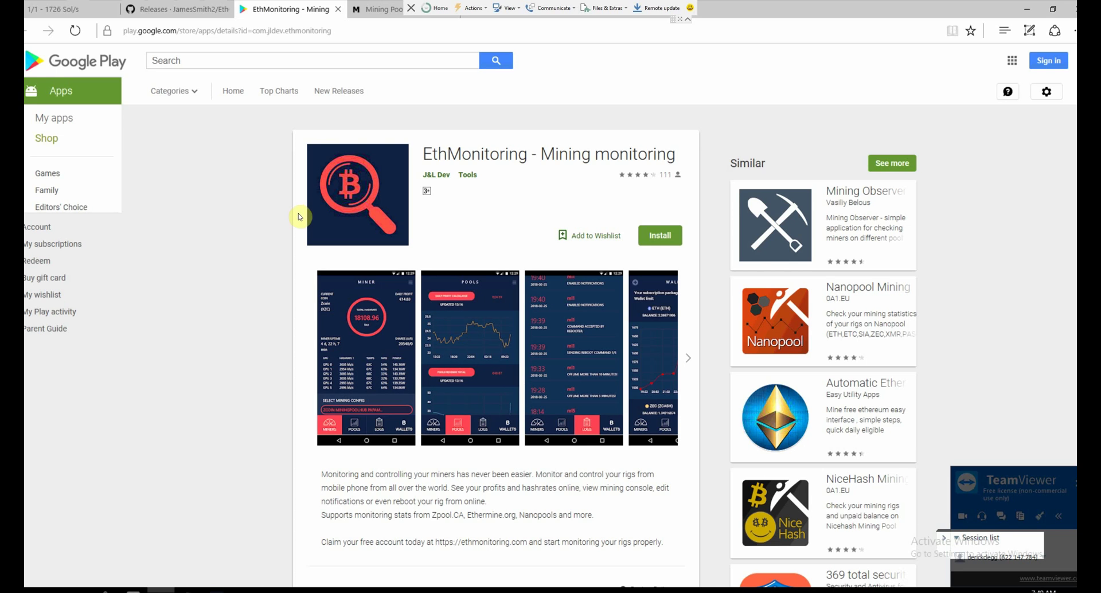
{"action": "left_click", "coordinate": [73, 12]}
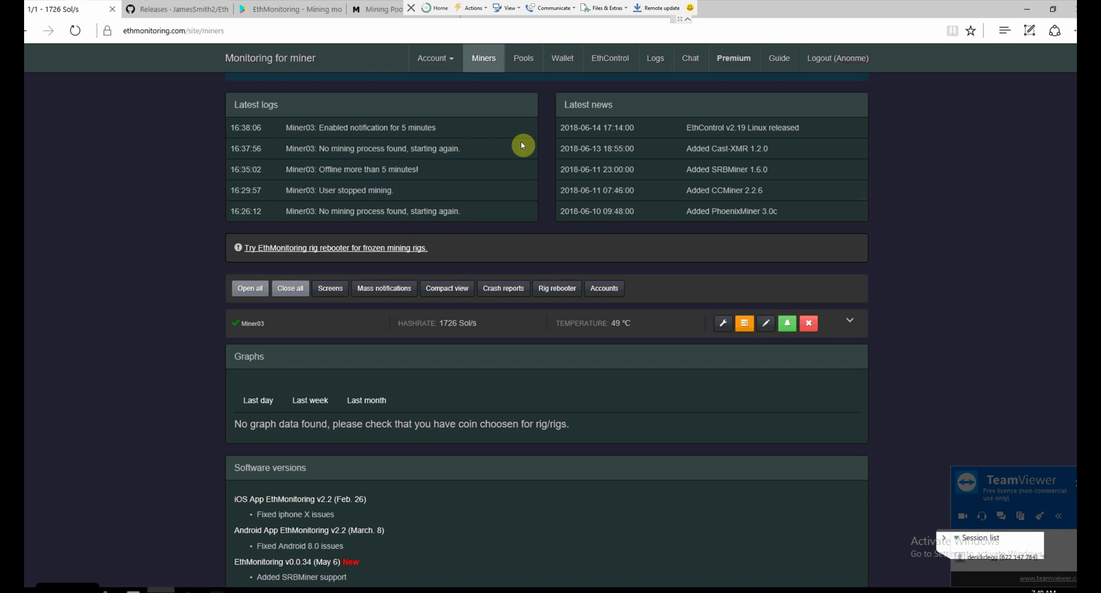
{"action": "left_click", "coordinate": [526, 63]}
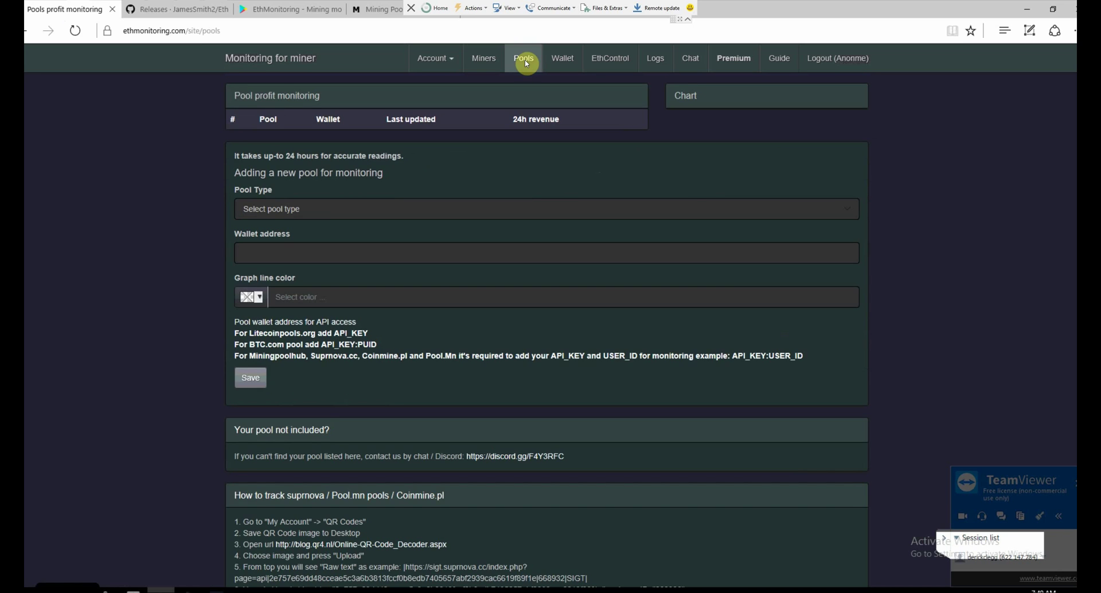
{"action": "left_click", "coordinate": [302, 212]}
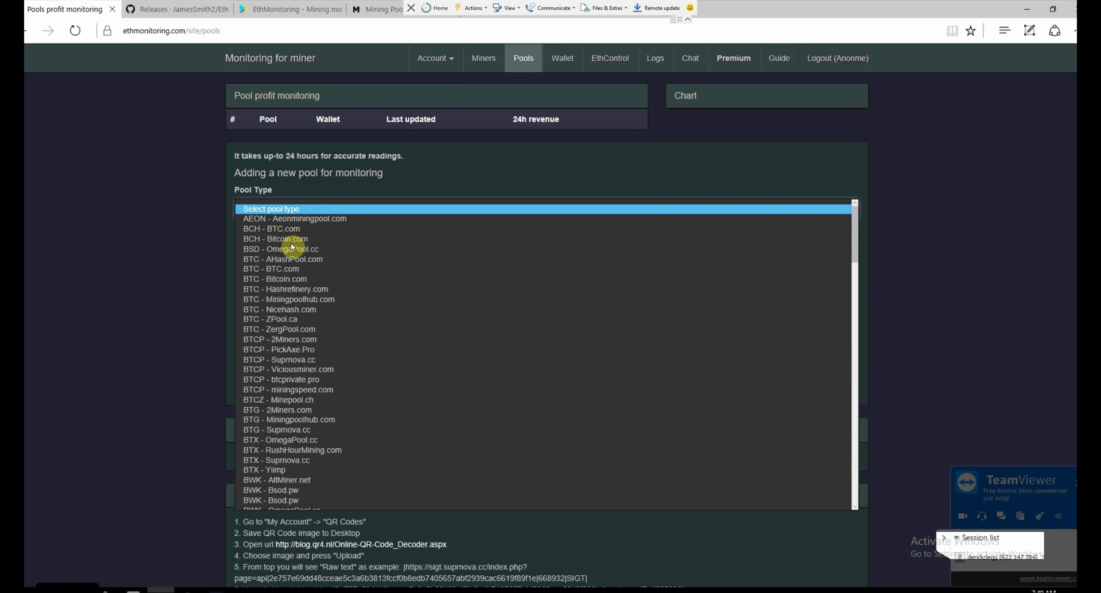
{"action": "left_click", "coordinate": [289, 280]}
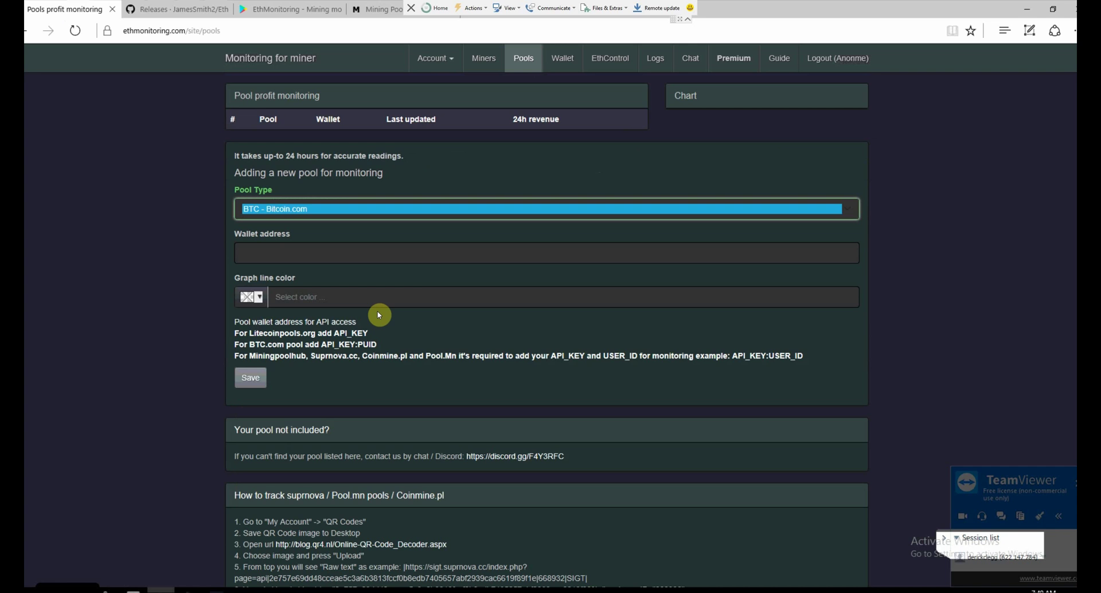
Review the account's notification settings on the website and check the running miner's output in EthControl.
{"action": "left_click", "coordinate": [437, 67]}
{"action": "left_click", "coordinate": [412, 99]}
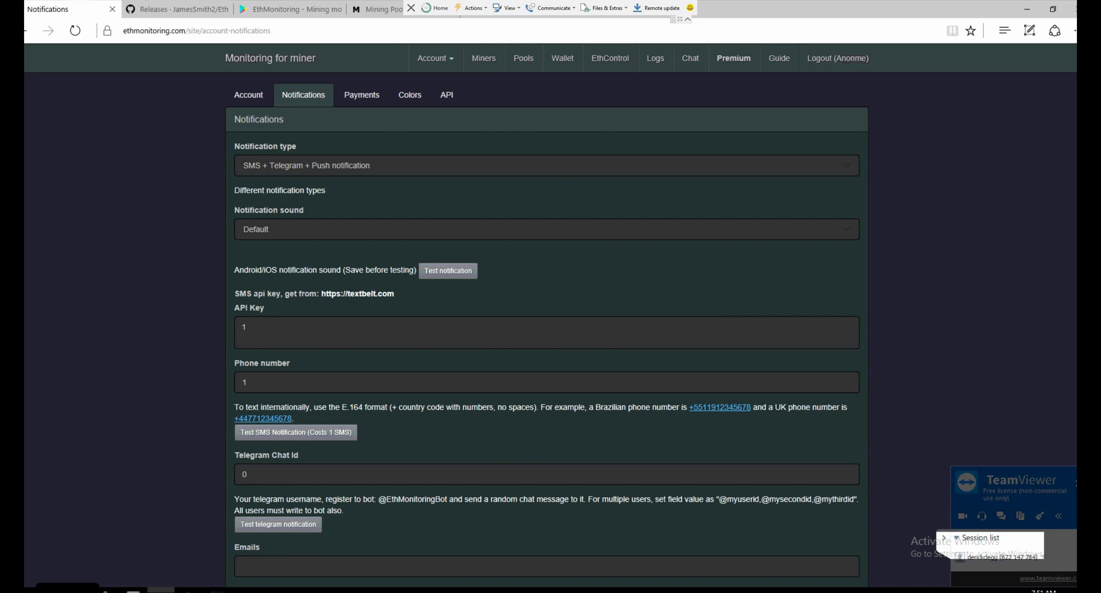
{"action": "left_click", "coordinate": [216, 590]}
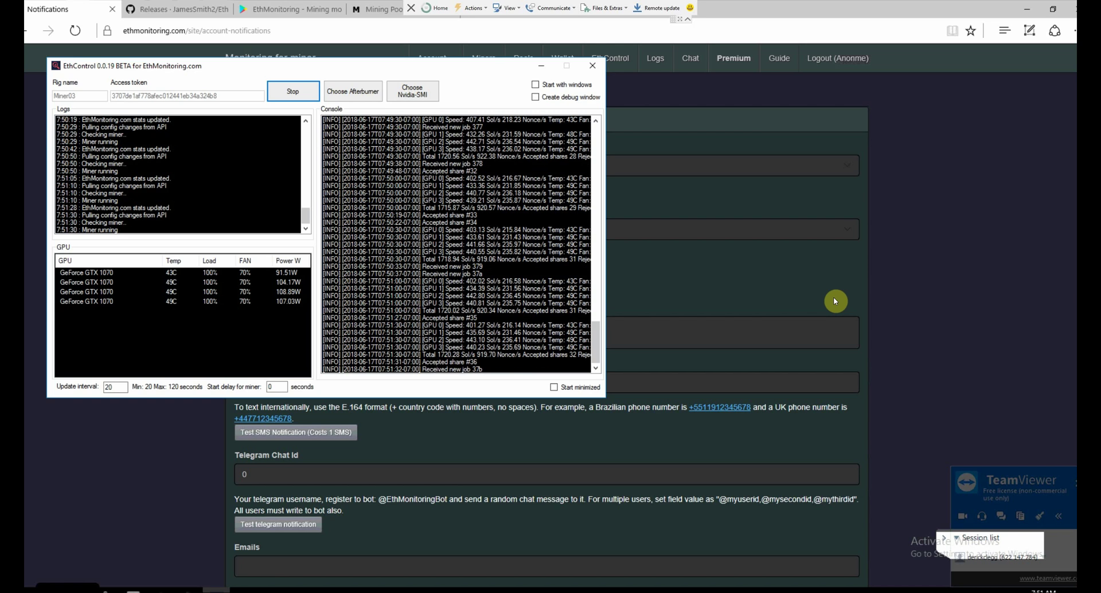
{"action": "left_click", "coordinate": [835, 300]}
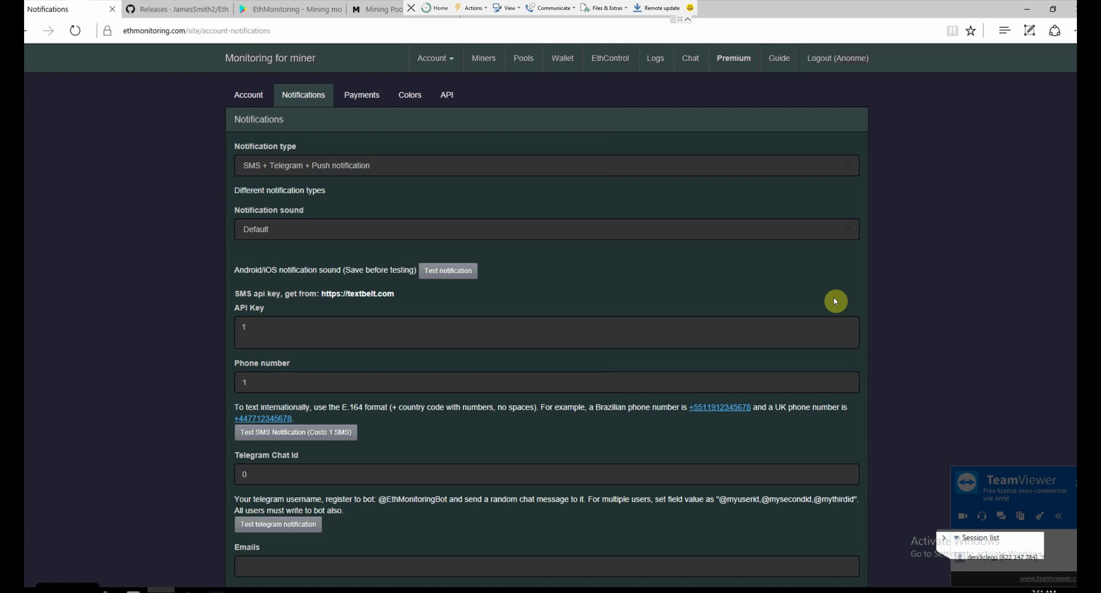